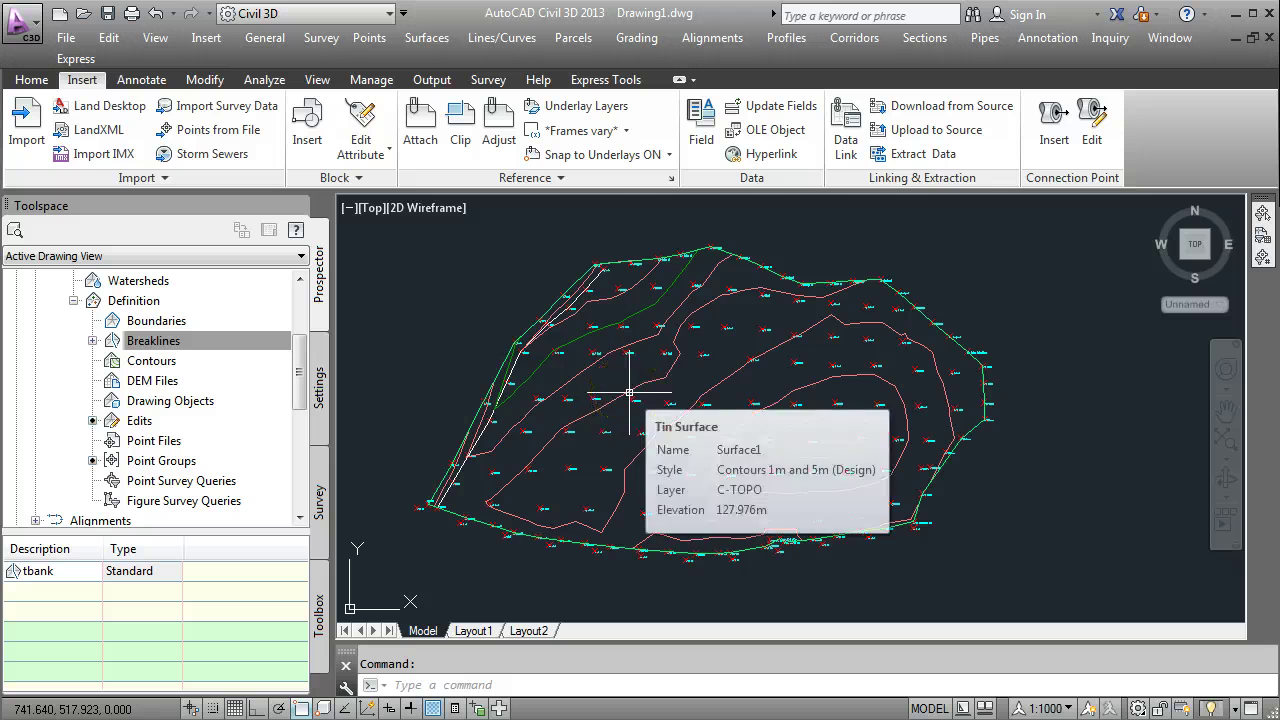
Step: Zoom in on the drawing and select the TIN surface Surface1
scroll(629, 405, "up", 2)
scroll(629, 389, "up", 3)
scroll(630, 396, "up", 2)
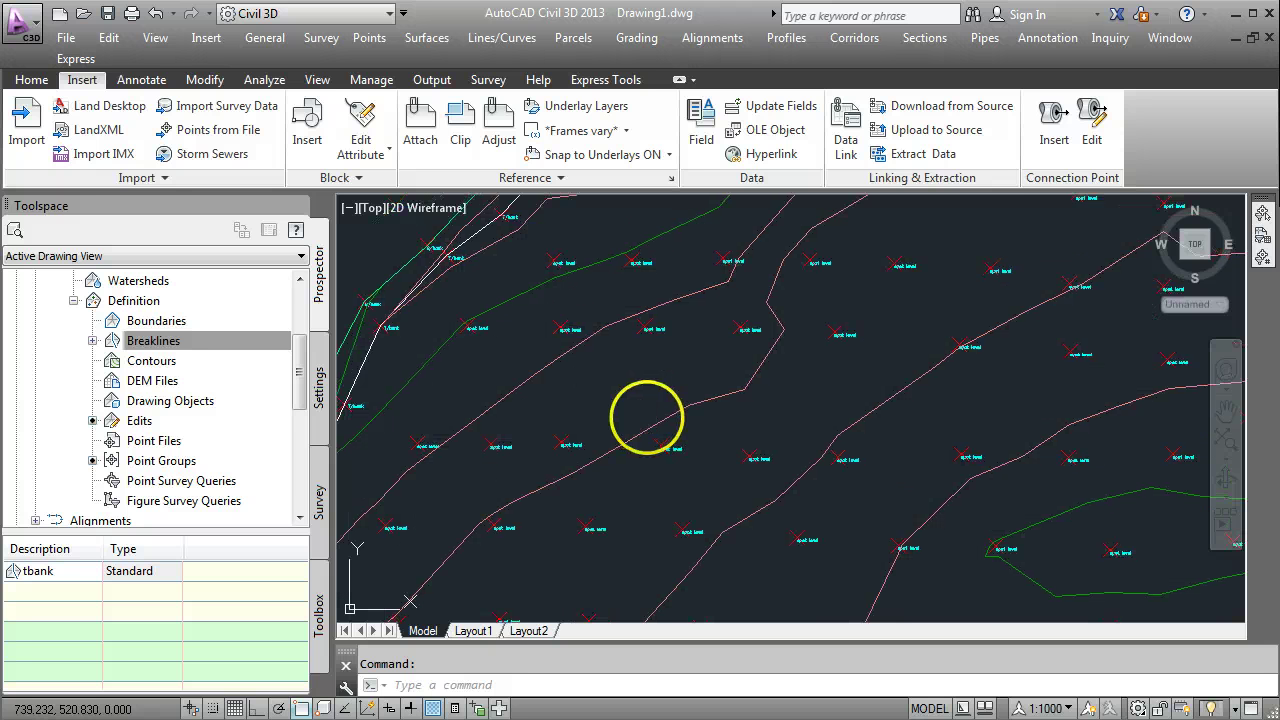
scroll(647, 417, "up", 2)
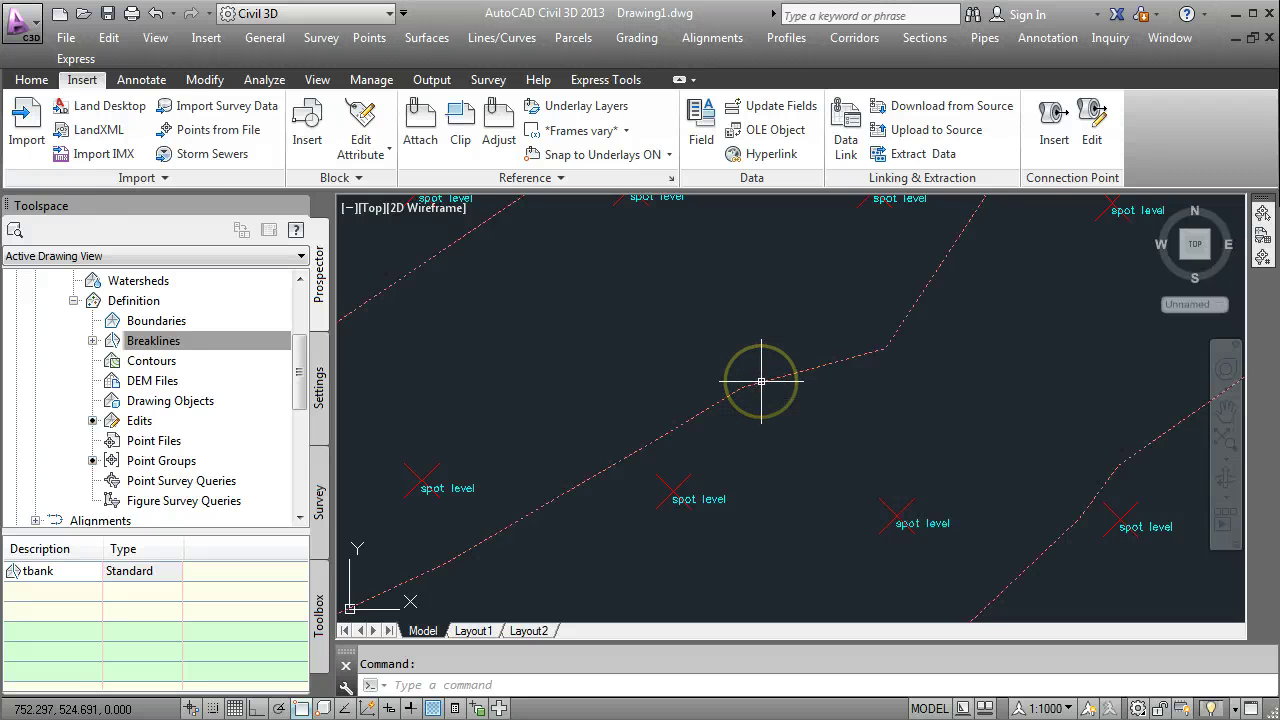
left_click(761, 381)
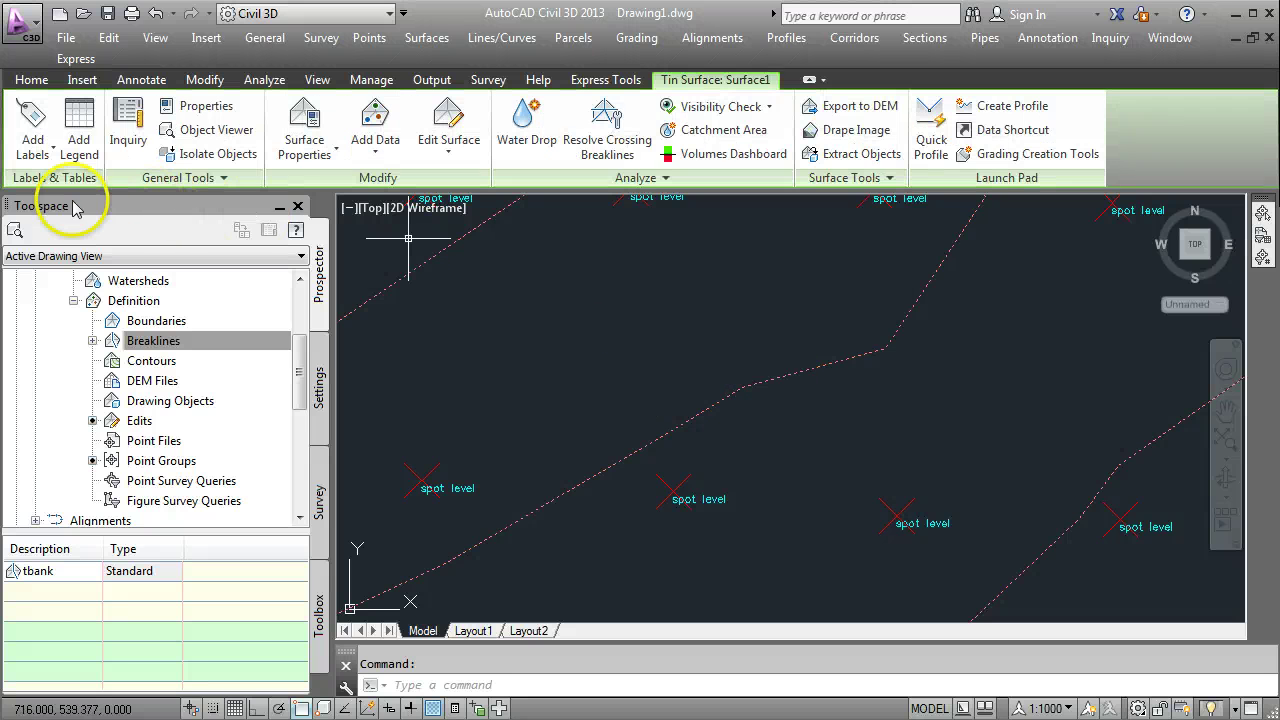
Step: Start the Contour - Single labelling command from the Add Labels list
left_click(33, 143)
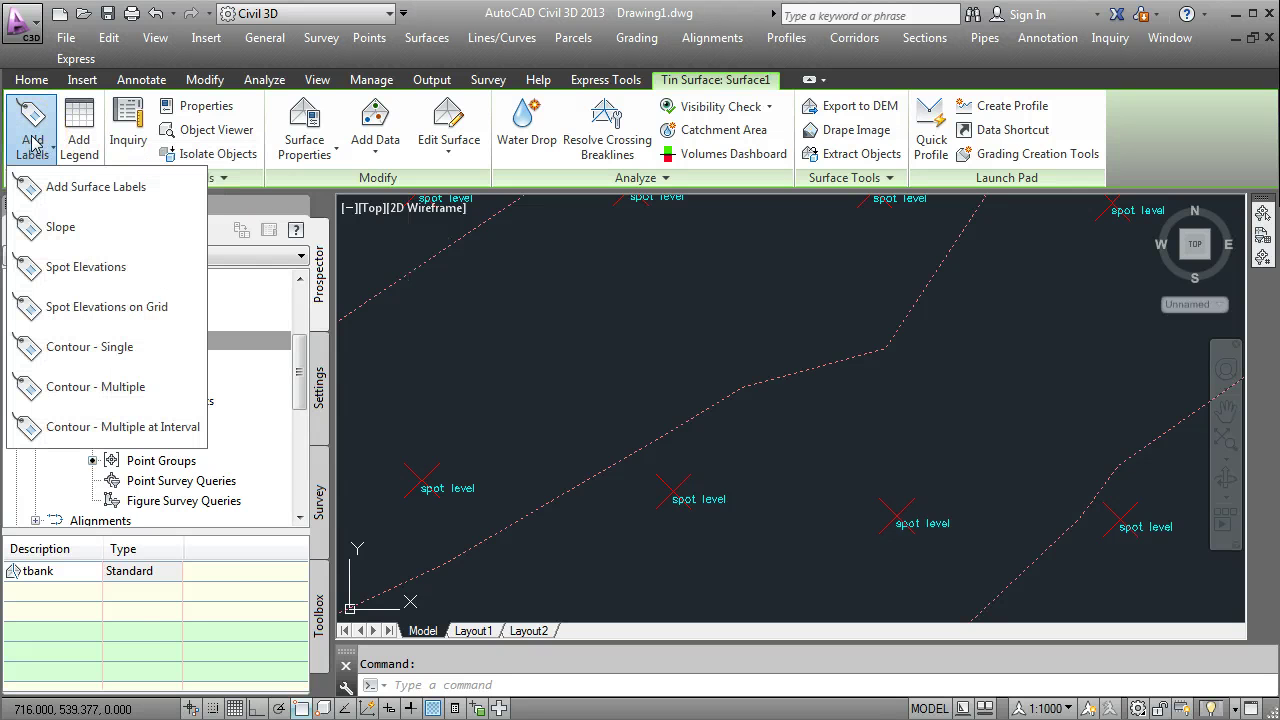
left_click(100, 350)
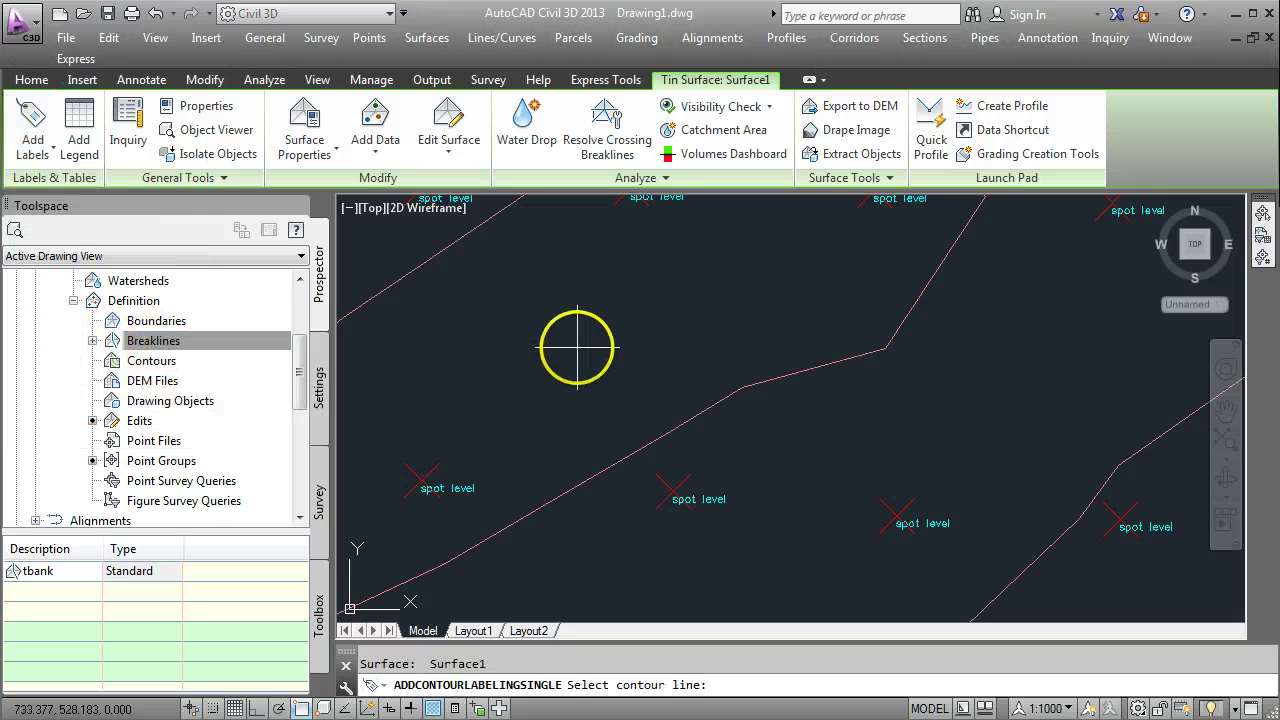
middle_click_drag(773, 430, 678, 487)
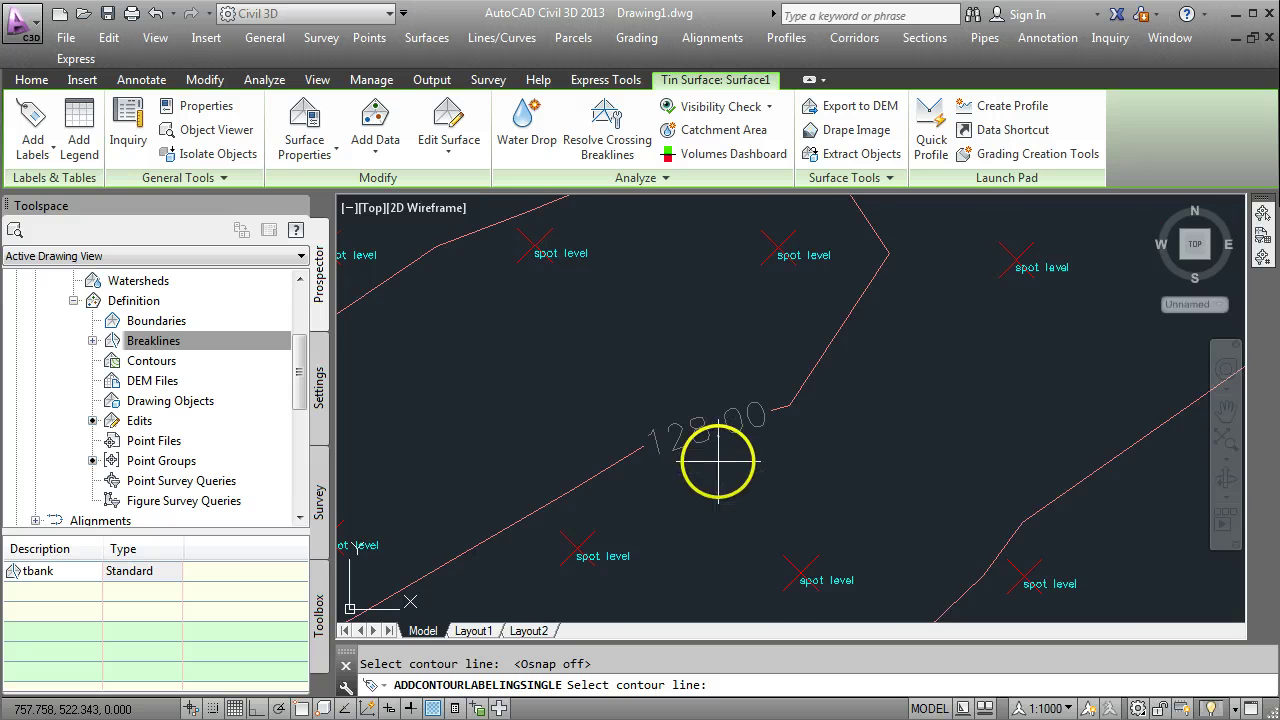
Step: Label individual contours 128.00 (twice), 129.00 and 130.00, panning between them
scroll(718, 462, "down", 2)
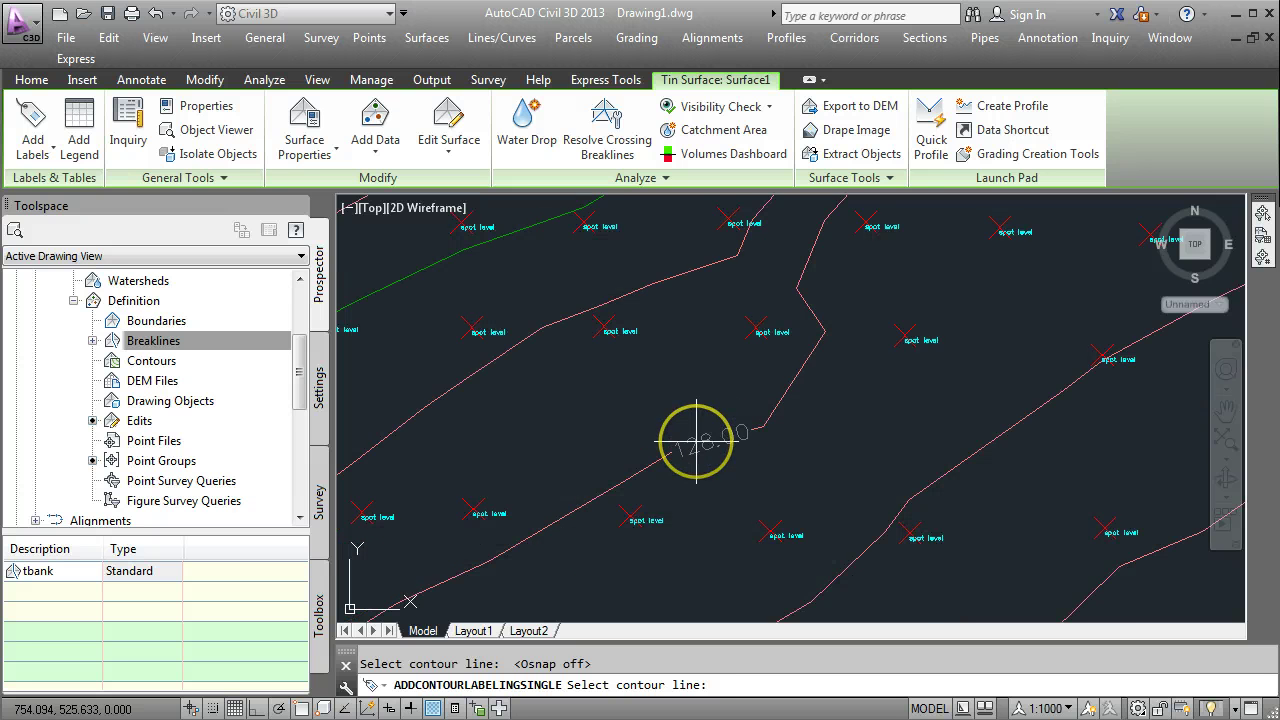
scroll(668, 440, "down", 2)
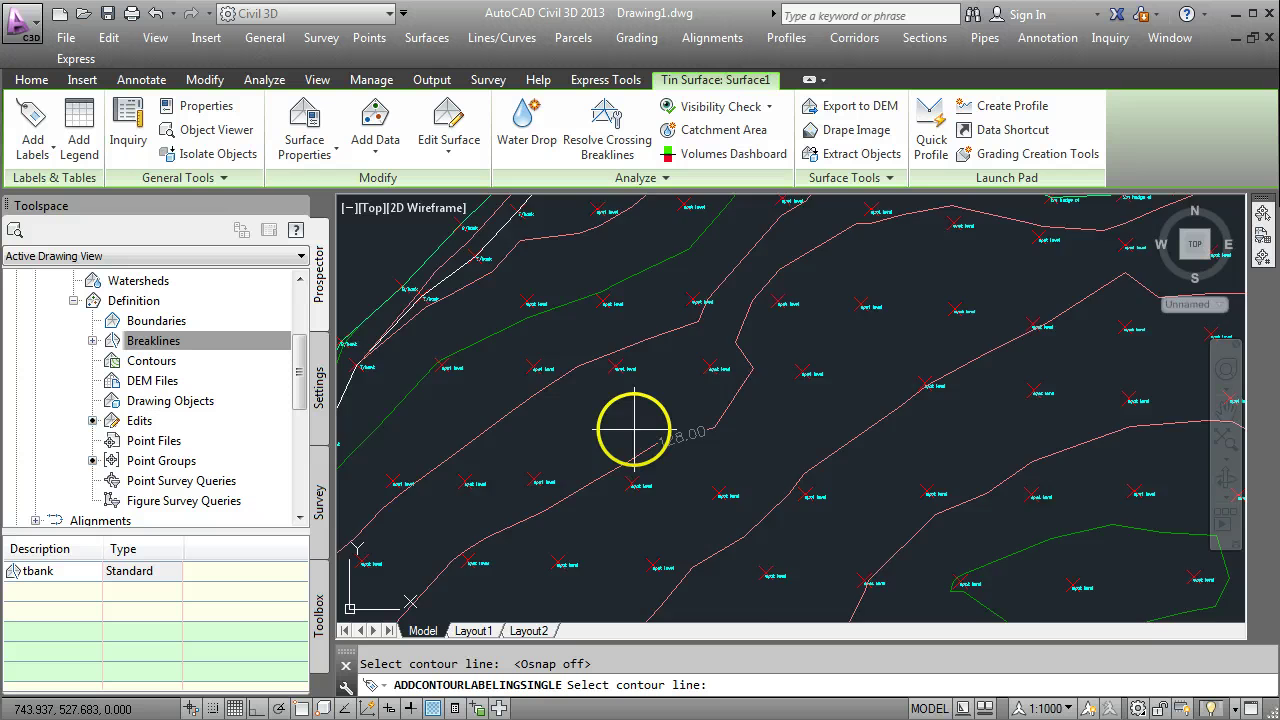
scroll(634, 430, "down", 3)
scroll(766, 451, "up", 5)
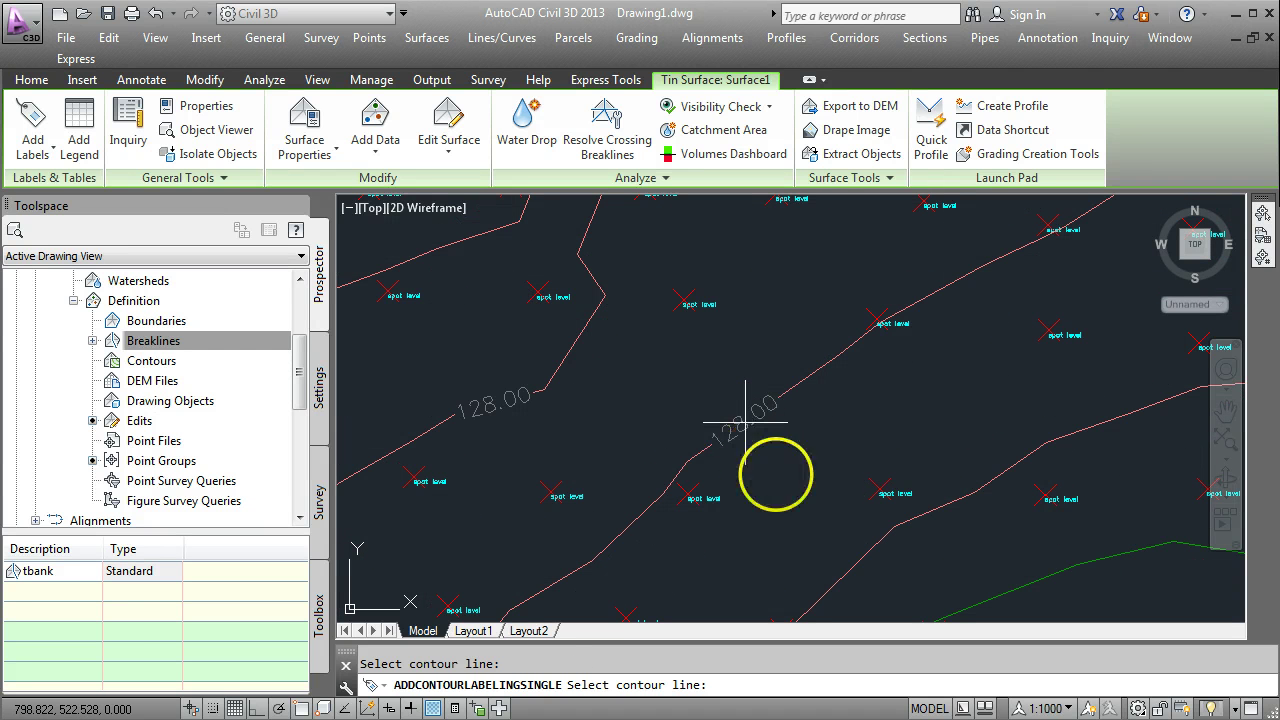
middle_click_drag(871, 563, 829, 486)
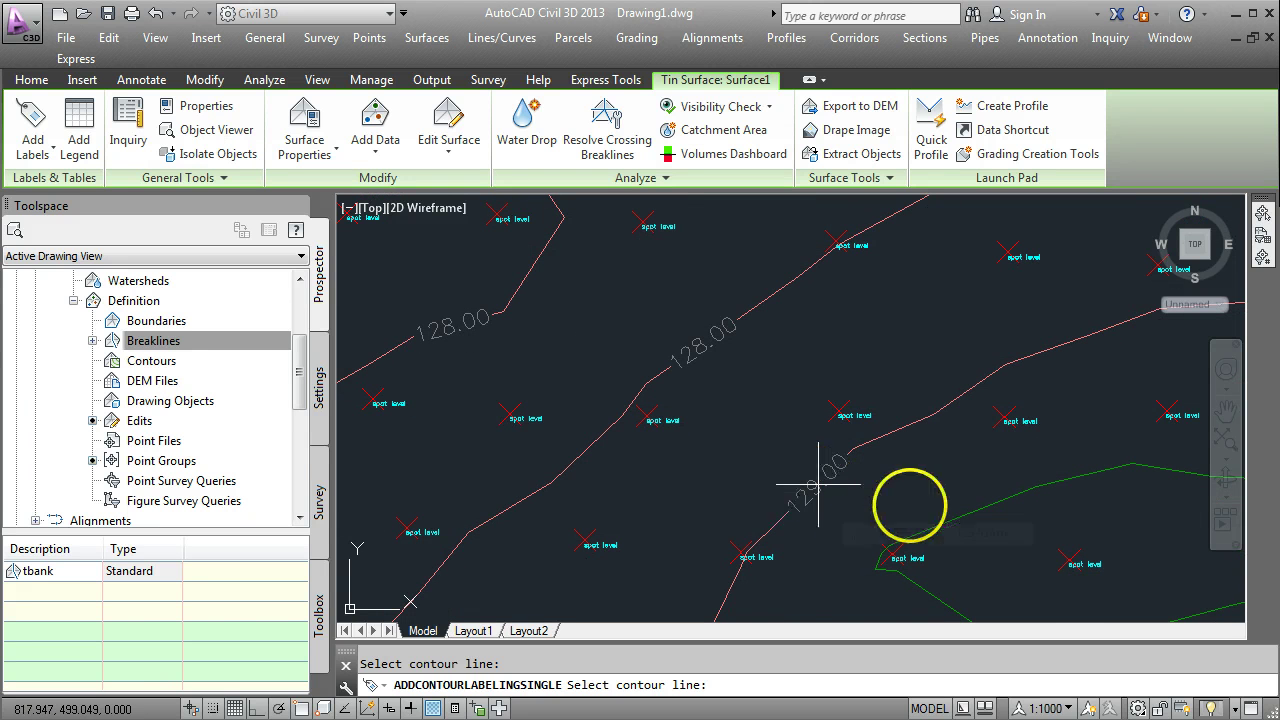
middle_click_drag(908, 505, 837, 508)
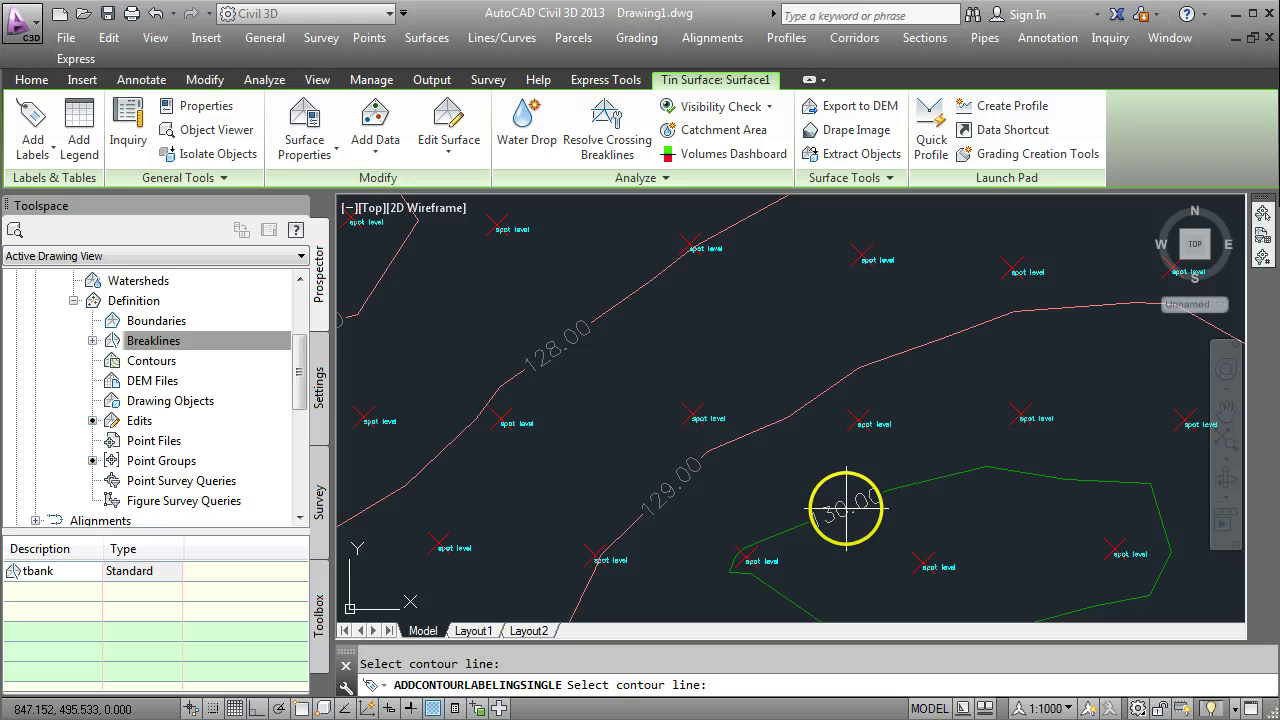
middle_click_drag(623, 498, 727, 506)
scroll(733, 503, "down", 2)
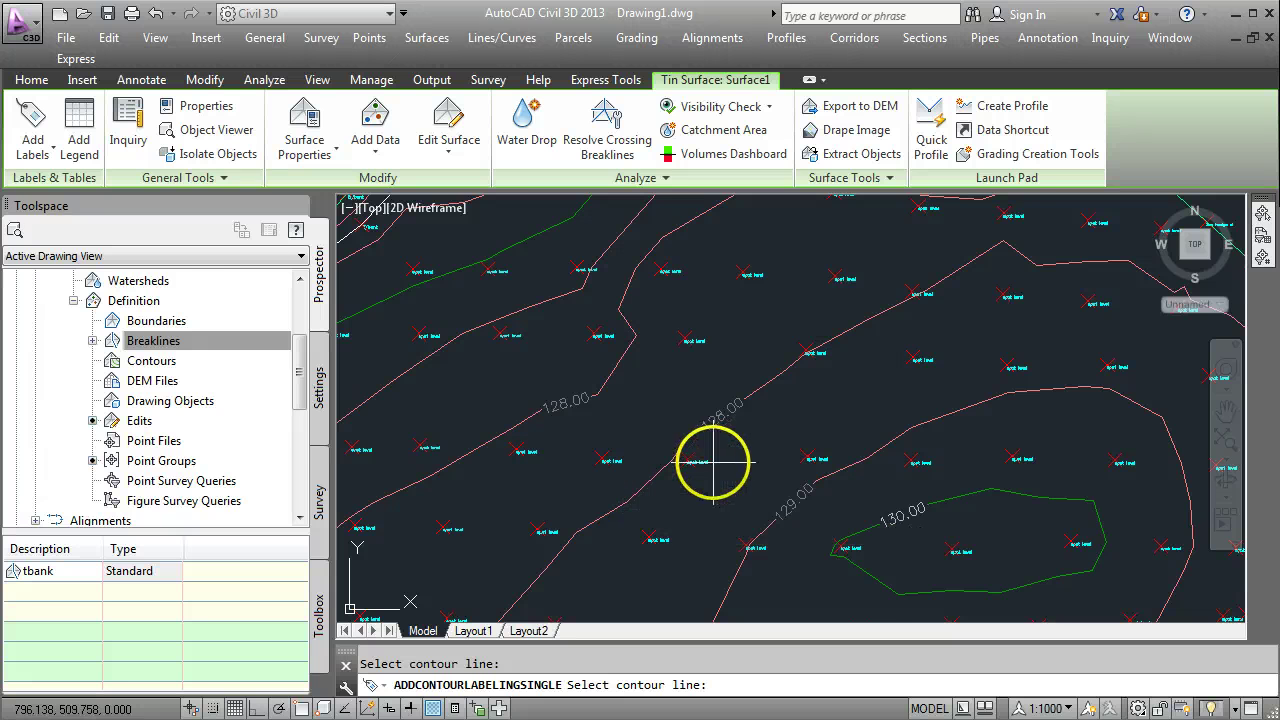
scroll(712, 458, "up", 3)
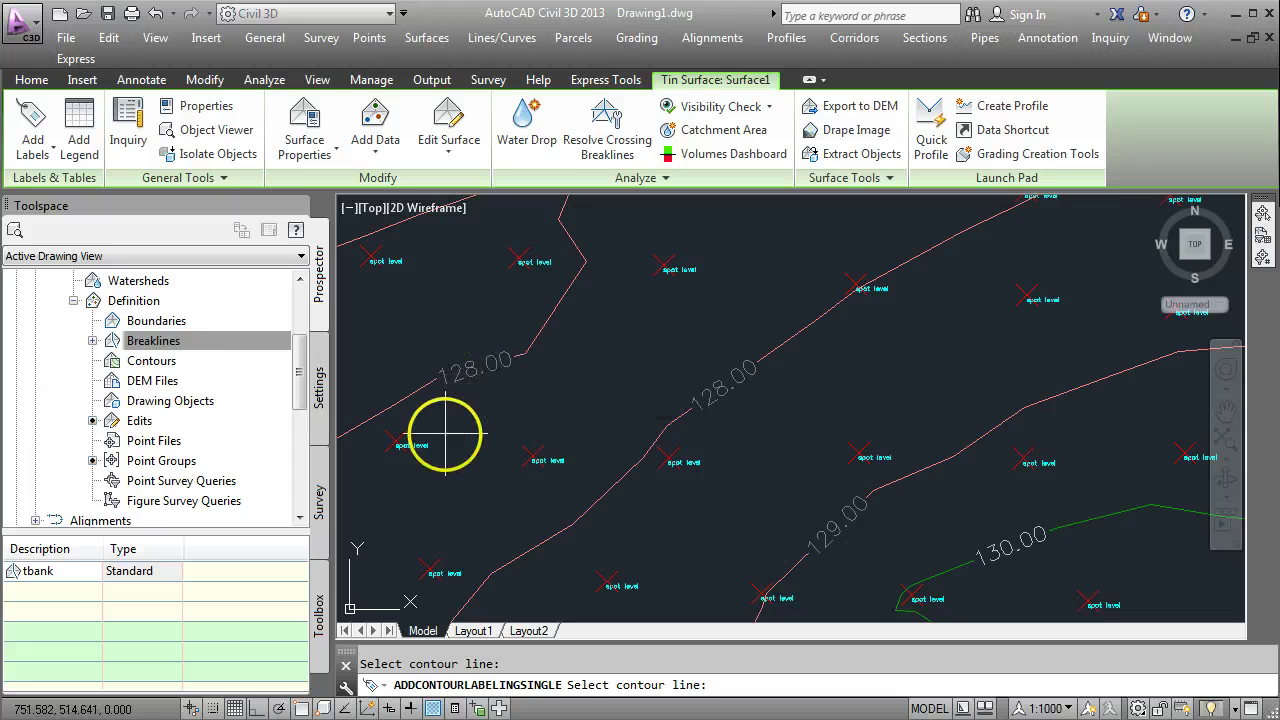
middle_click_drag(466, 500, 508, 494)
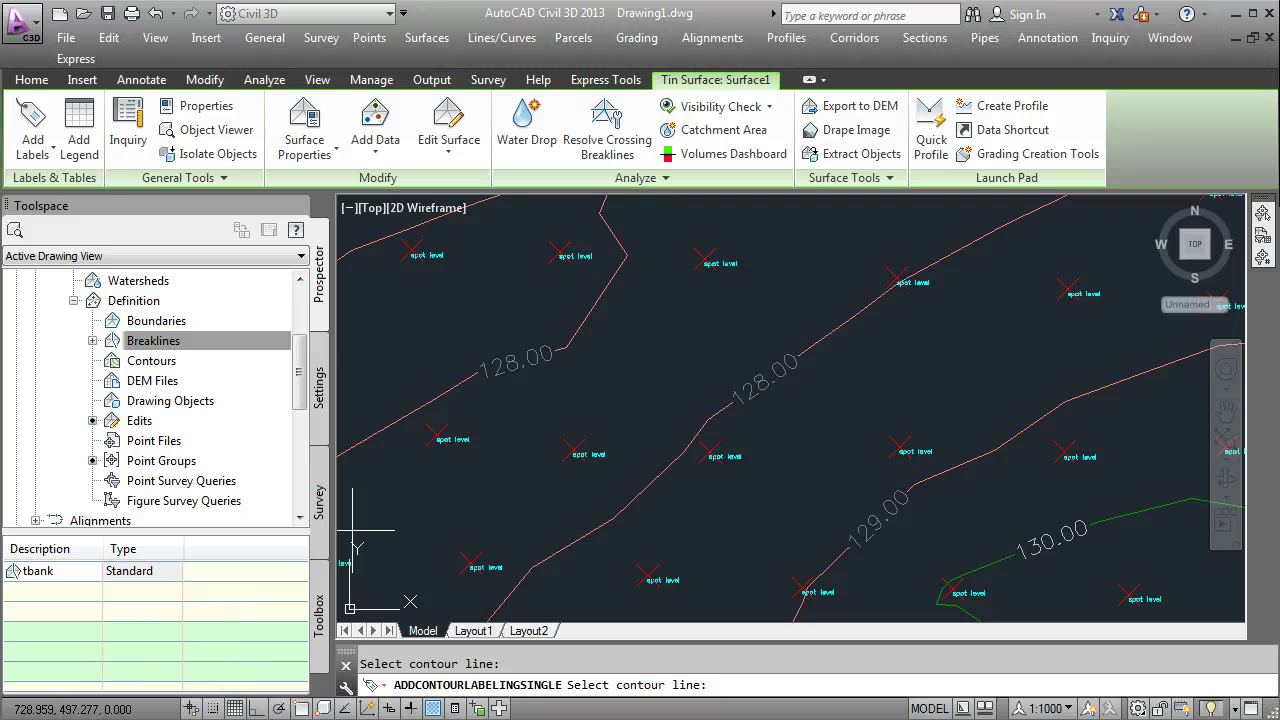
middle_click_drag(751, 354, 729, 434)
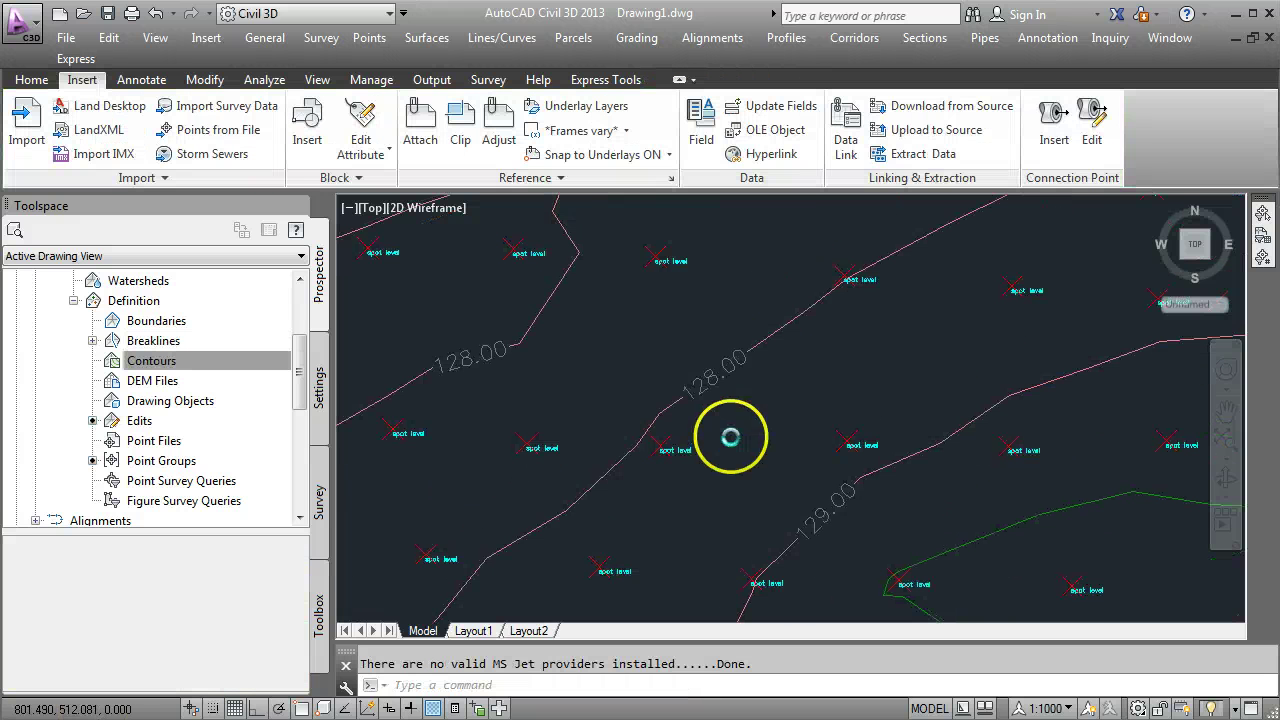
middle_click_drag(637, 417, 675, 453)
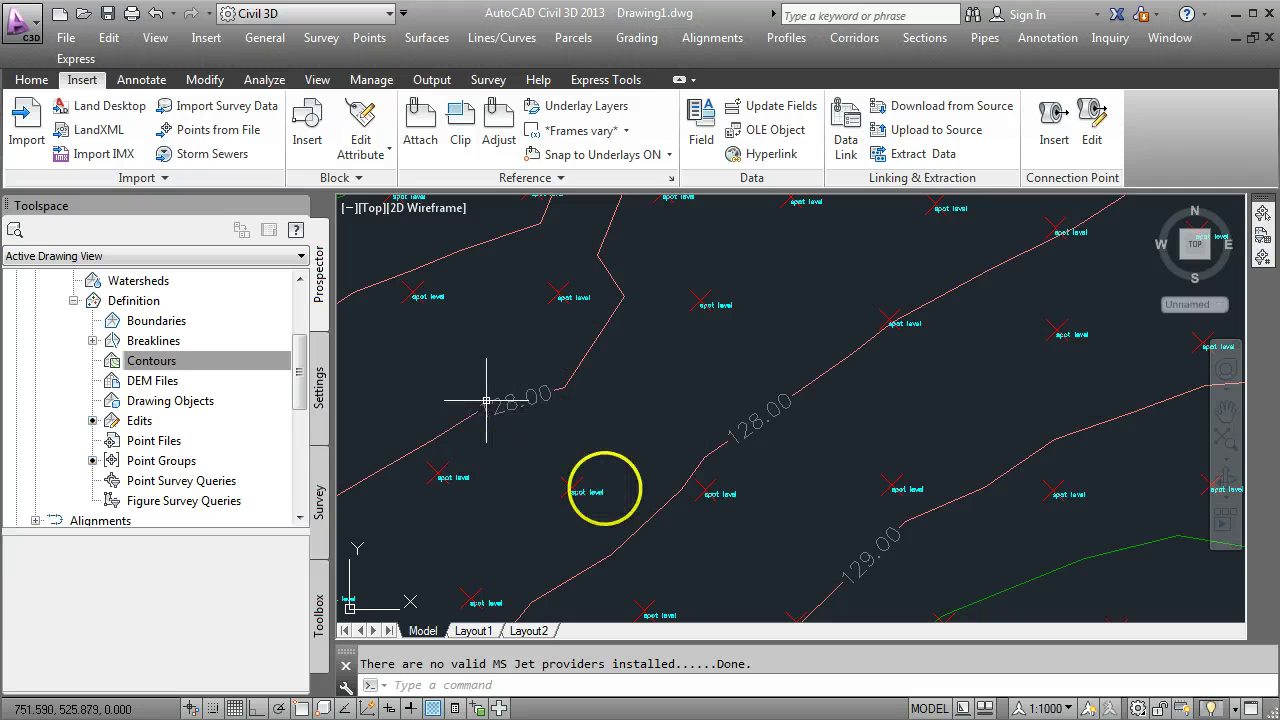
mouse_move(606, 486)
middle_mouse_down()
mouse_move(586, 428)
mouse_move(603, 380)
middle_mouse_up()
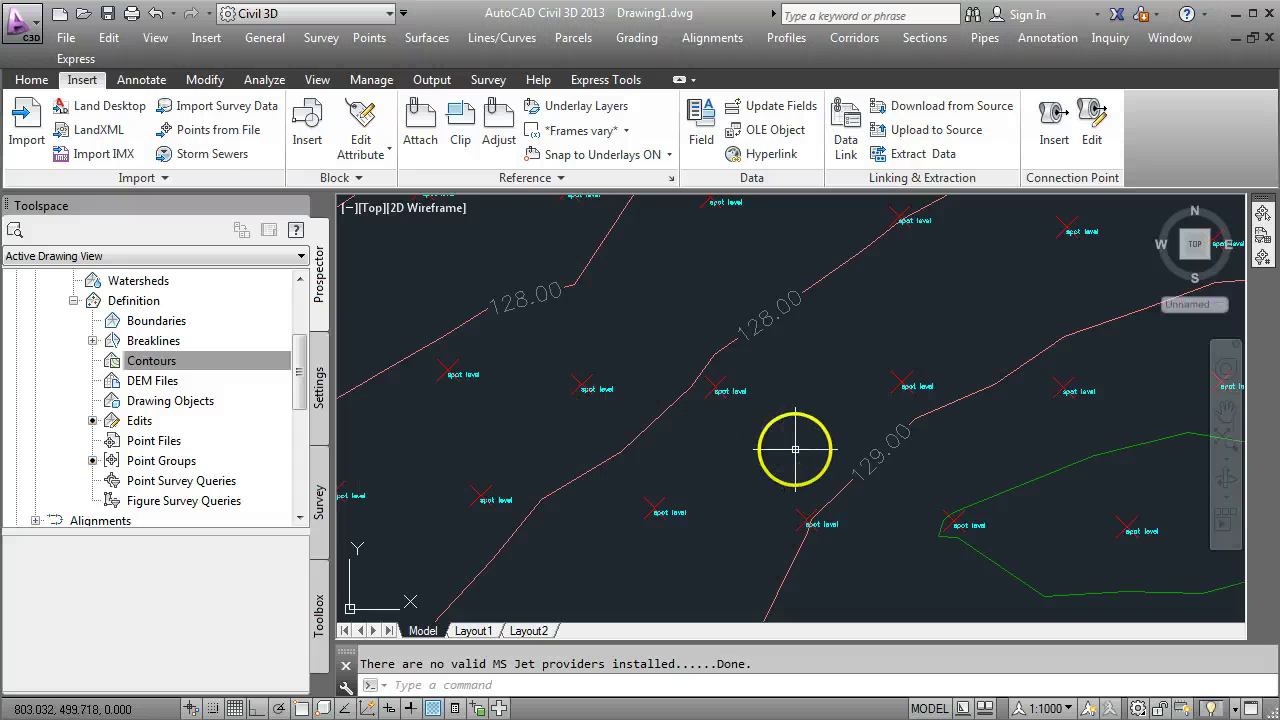
scroll(794, 449, "down", 7)
scroll(695, 382, "up", 2)
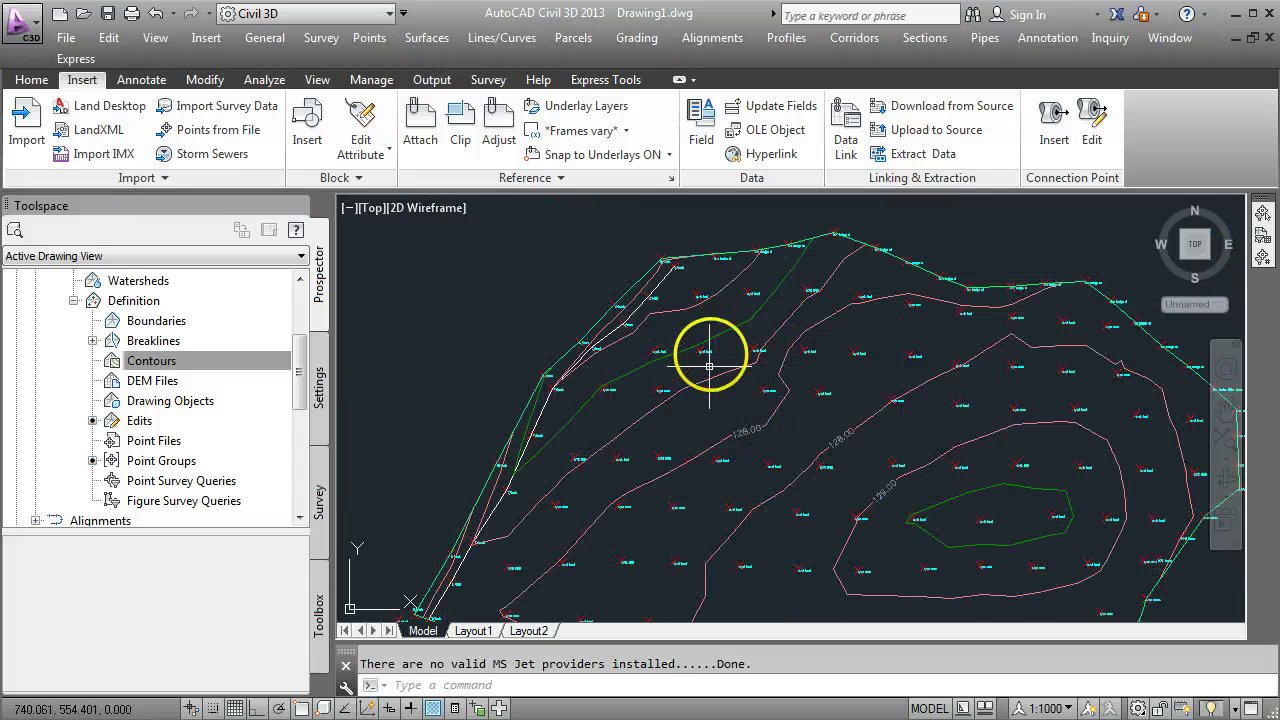
scroll(862, 514, "up", 5)
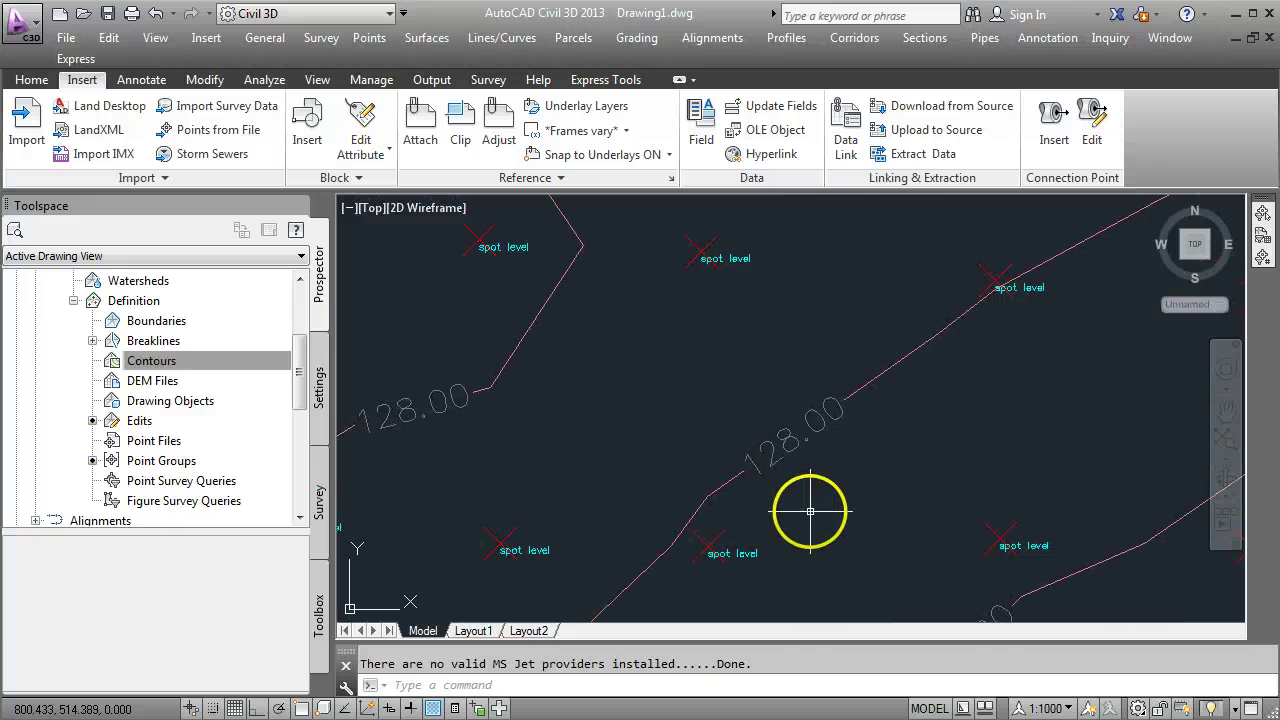
scroll(810, 511, "down", 2)
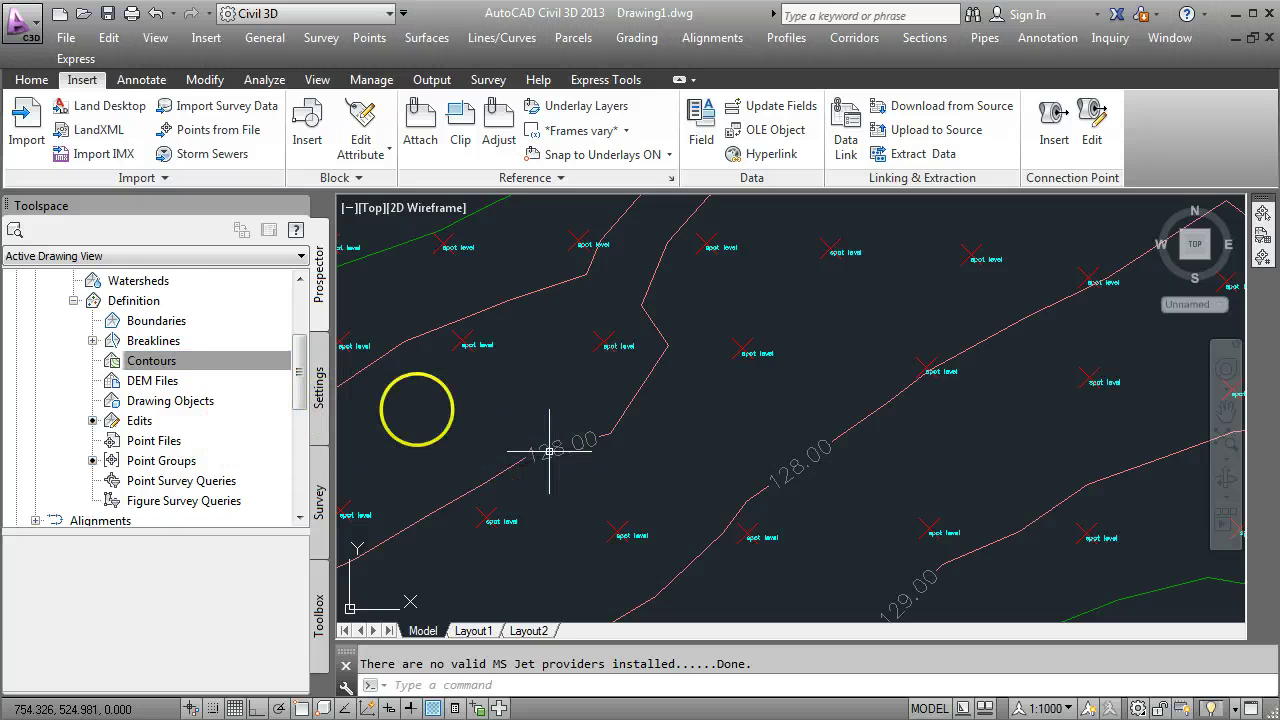
Step: In Toolspace Settings, expand Surface > Label Styles > Contour and edit Existing Minor Labels
left_click(320, 400)
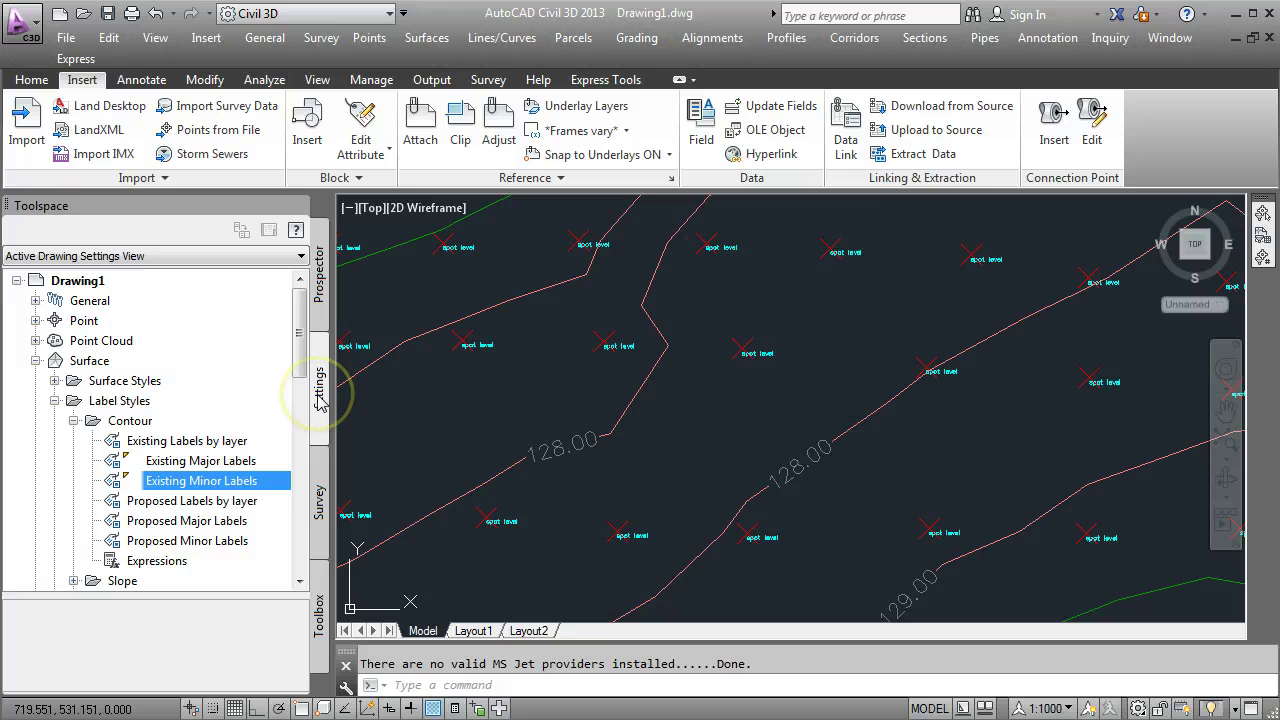
left_click(55, 400)
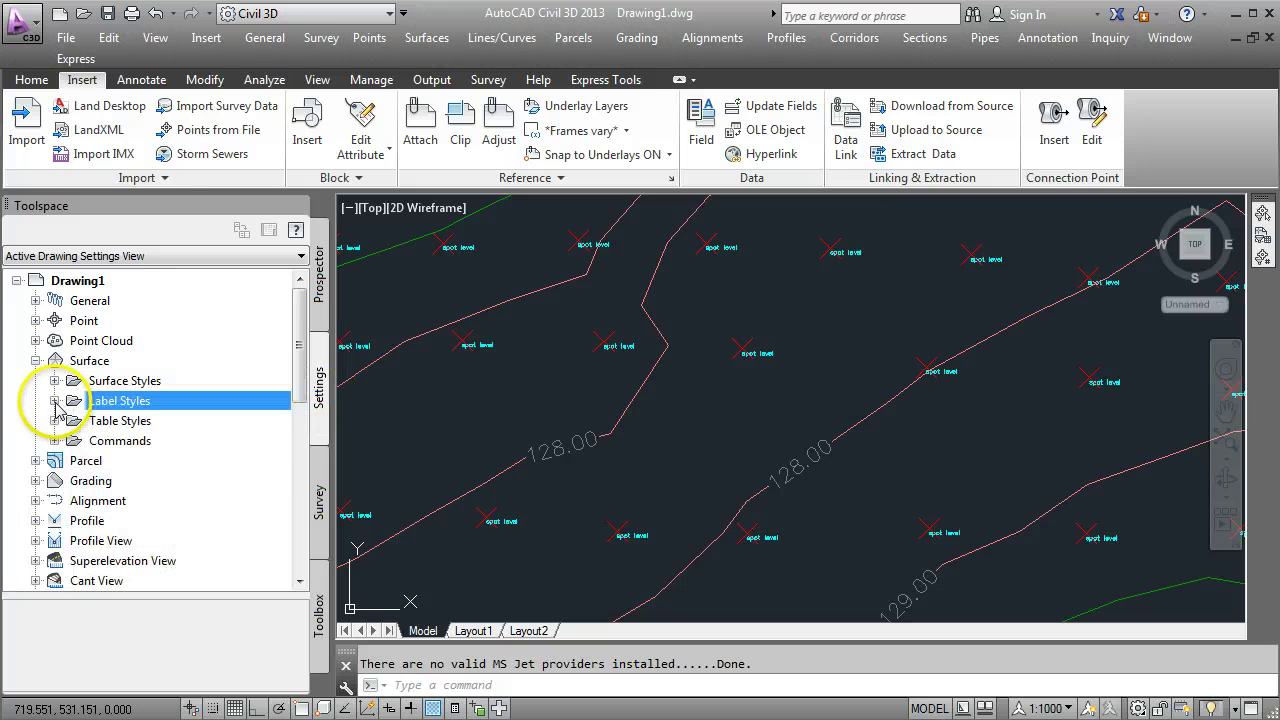
left_click(38, 362)
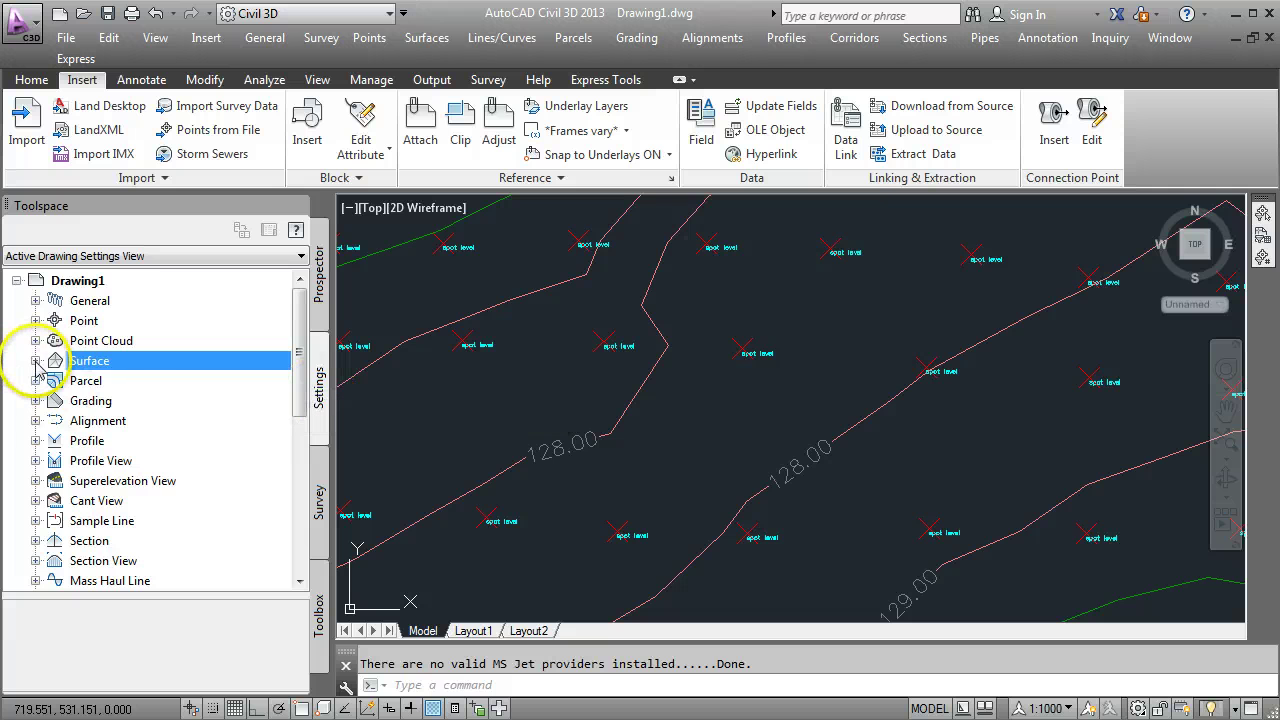
left_click(37, 362)
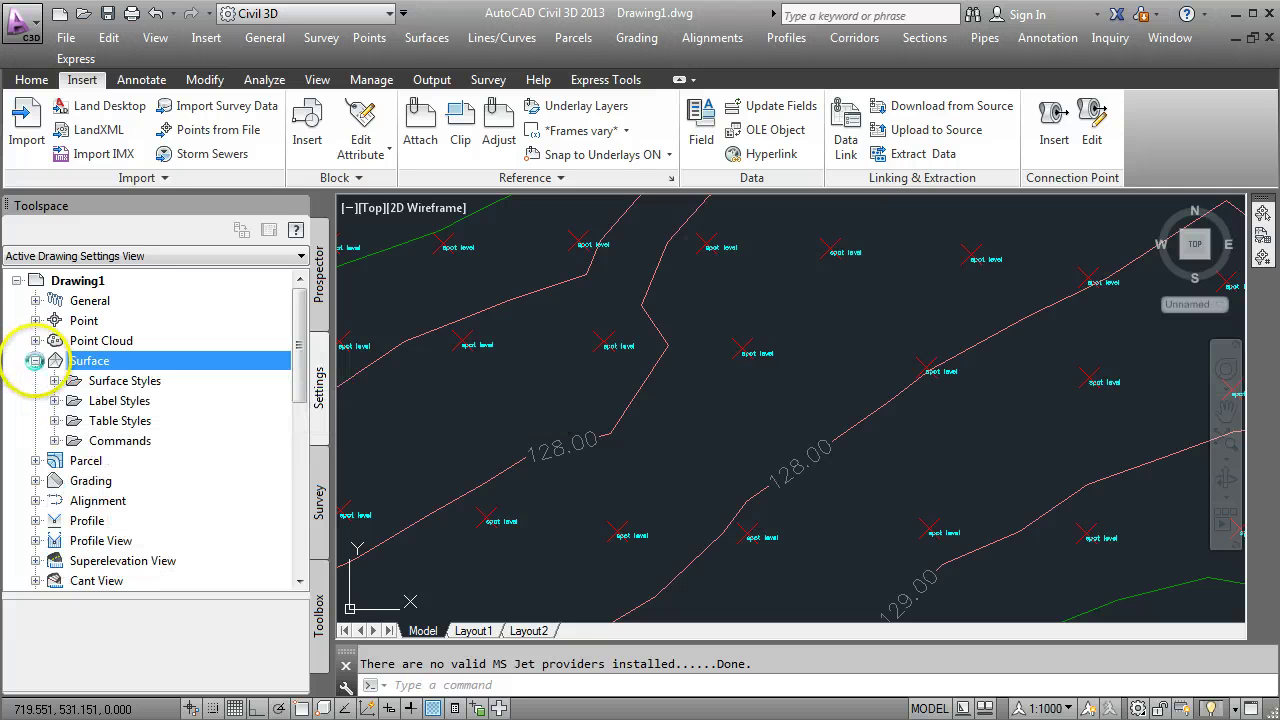
left_click(54, 400)
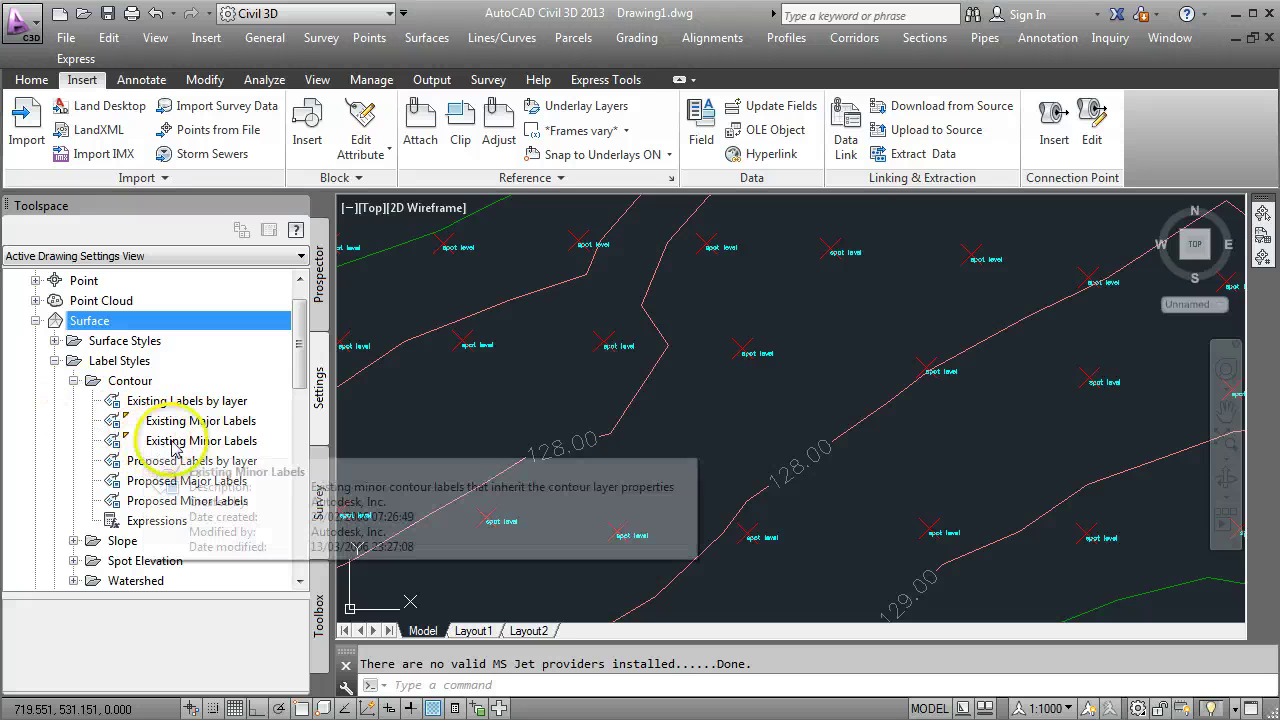
left_click(208, 448)
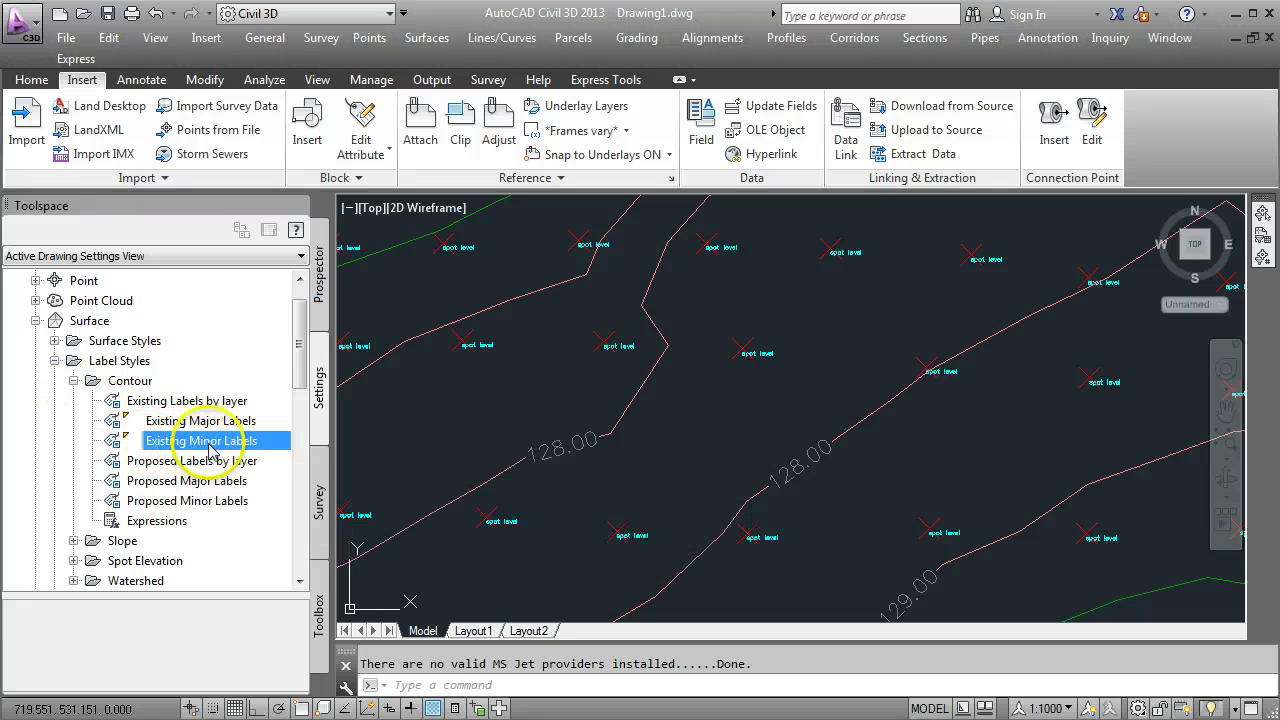
right_click(190, 449)
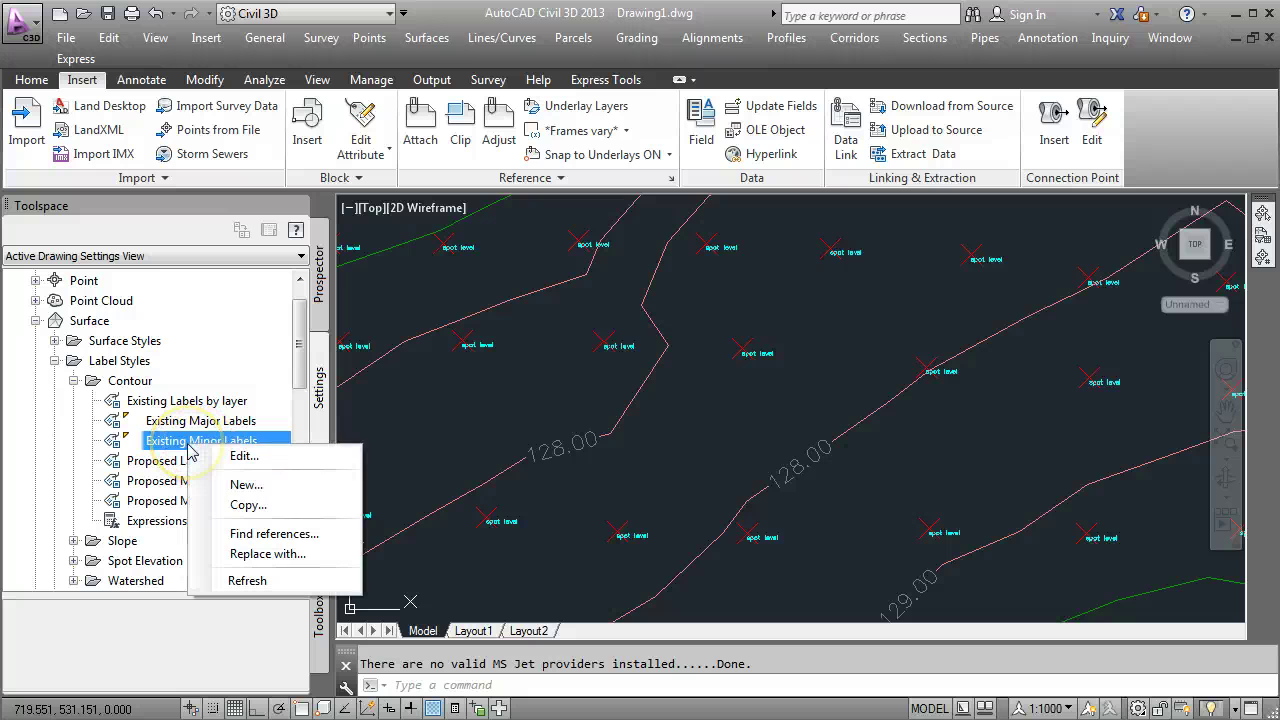
left_click(240, 456)
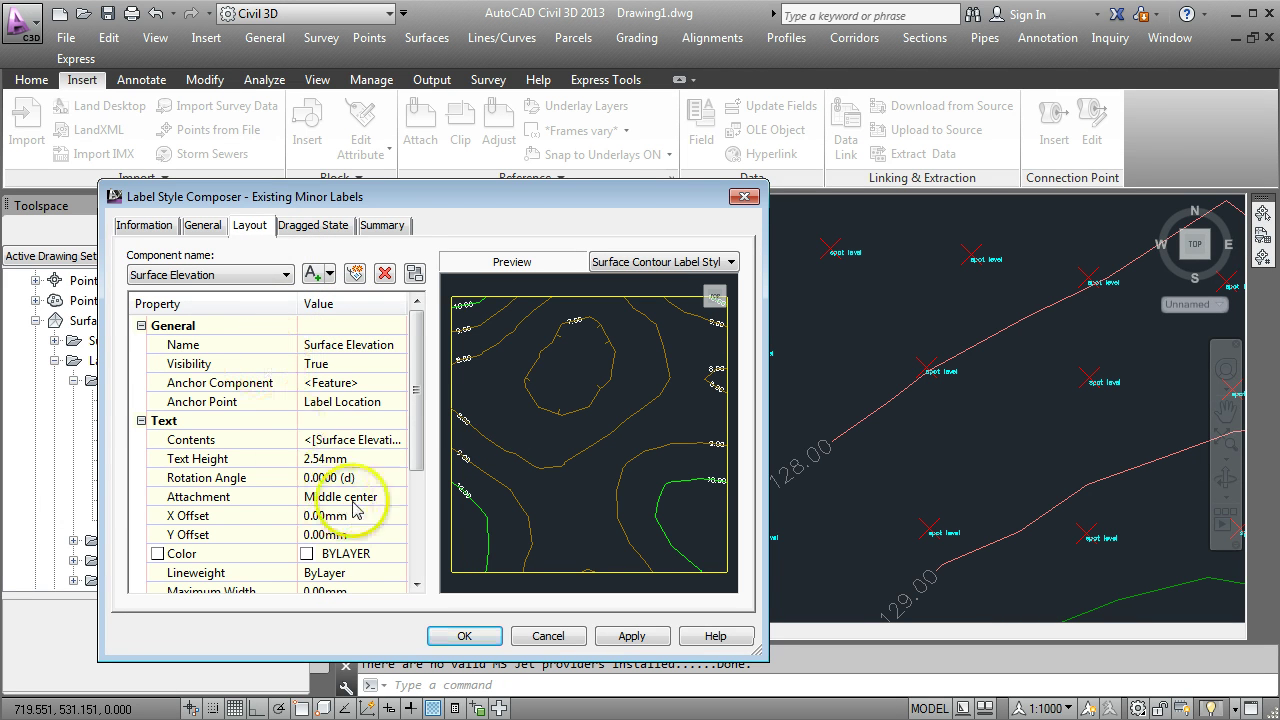
Step: Make the Surface Elevation component's Contents value editable in the Layout tab
left_click(330, 446)
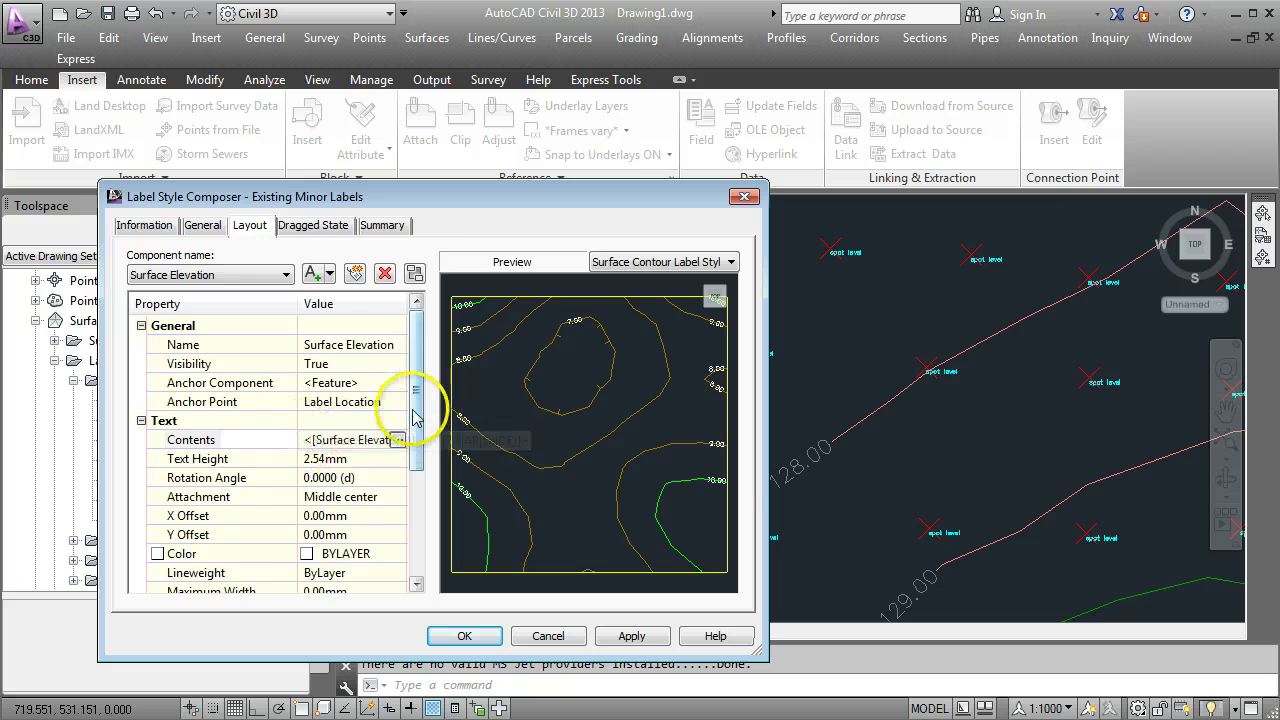
left_click_drag(415, 418, 408, 373)
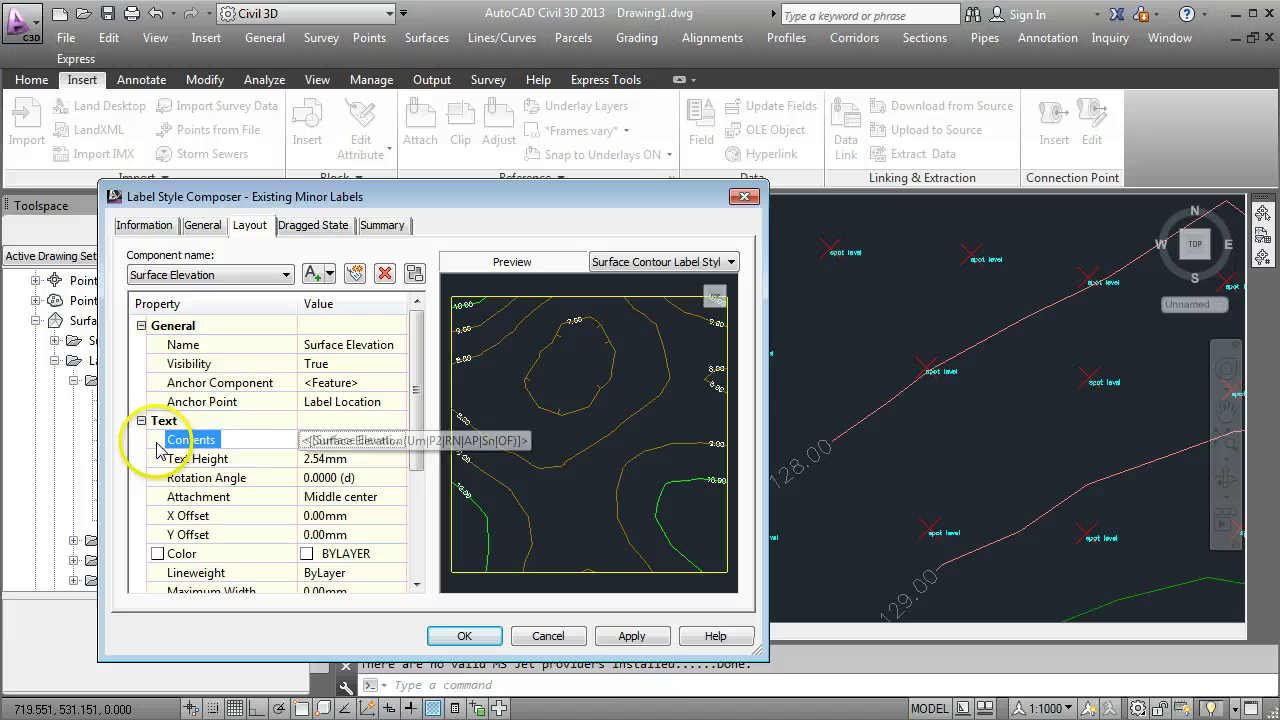
left_click(318, 440)
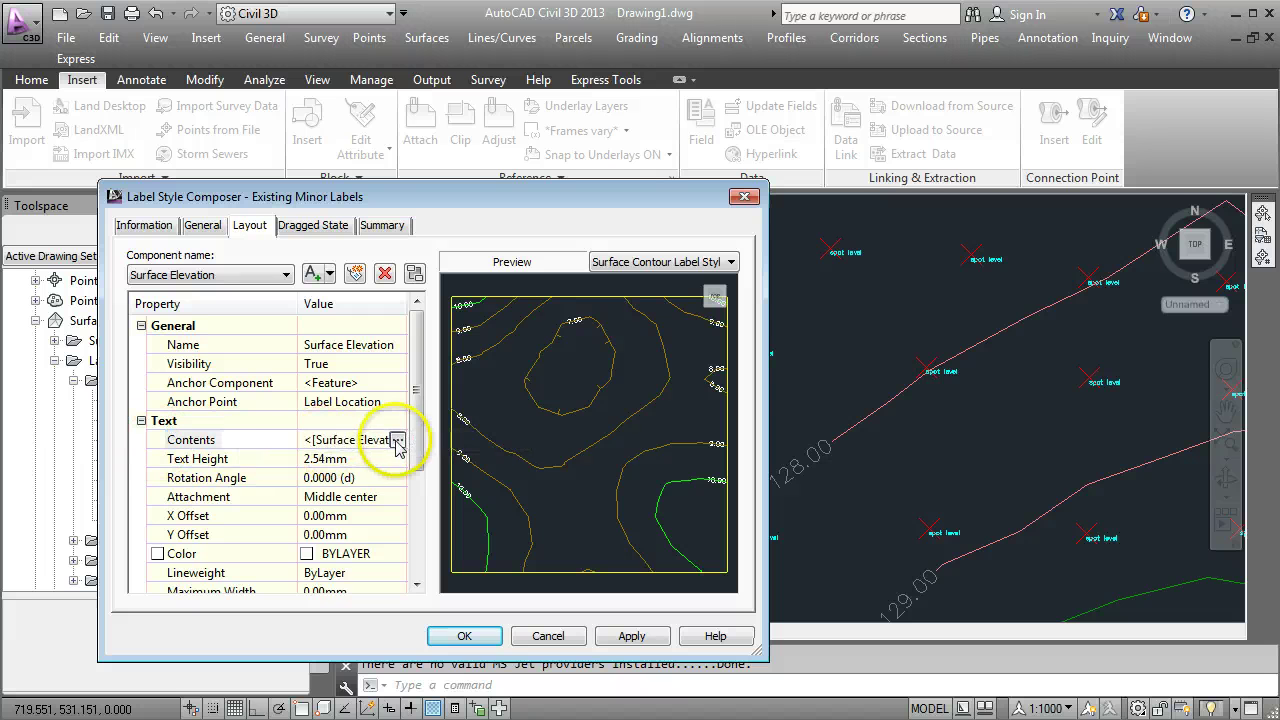
Step: Open the Text Component Editor and delete the old minor label expression
left_click(397, 441)
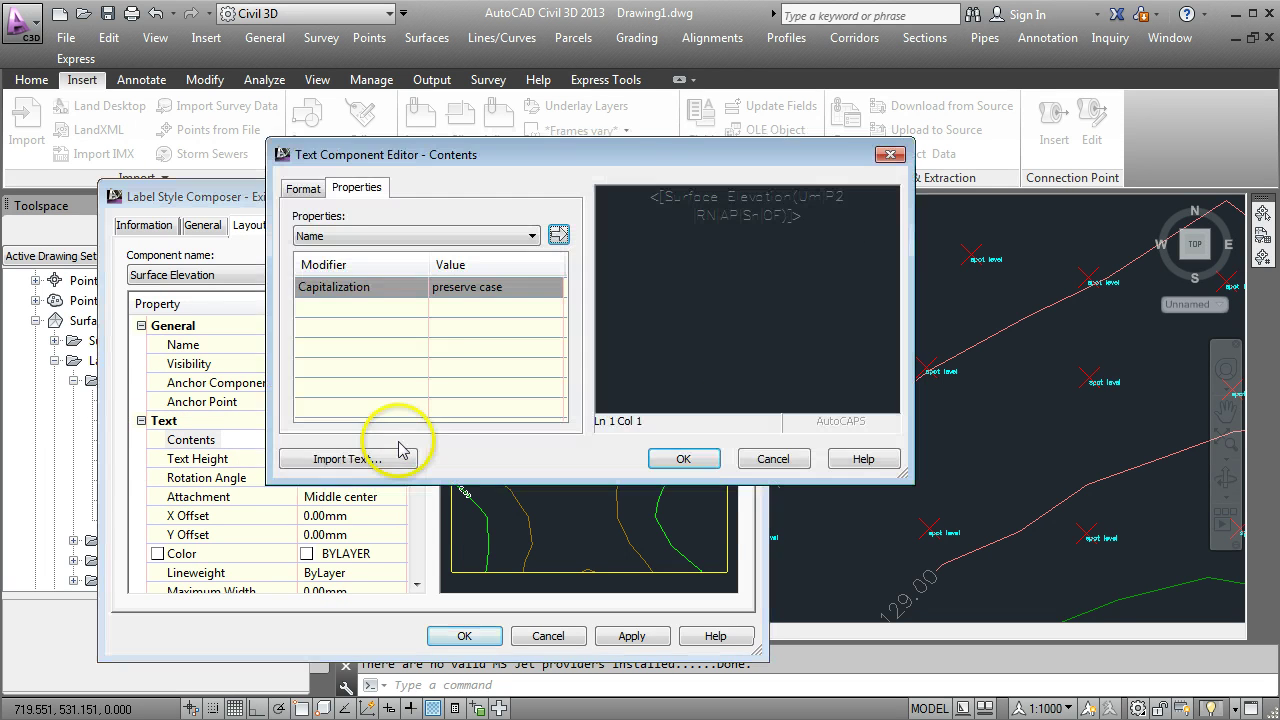
left_click(383, 238)
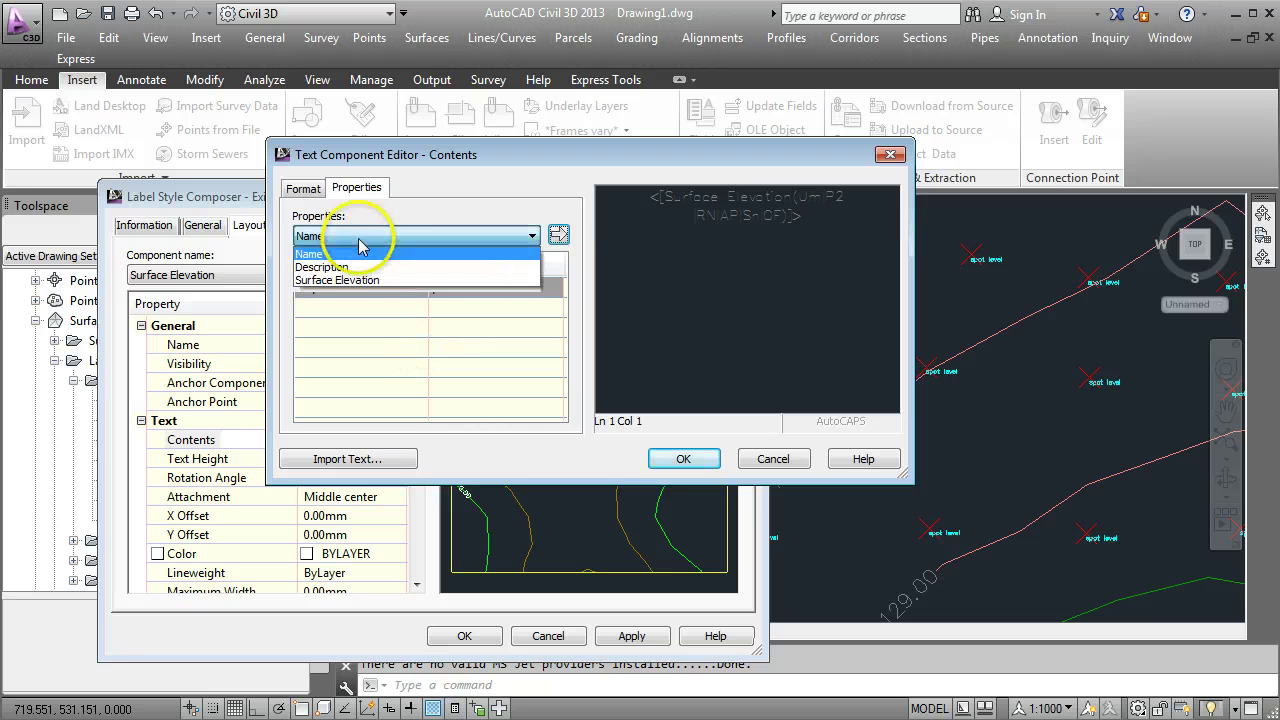
left_click(318, 268)
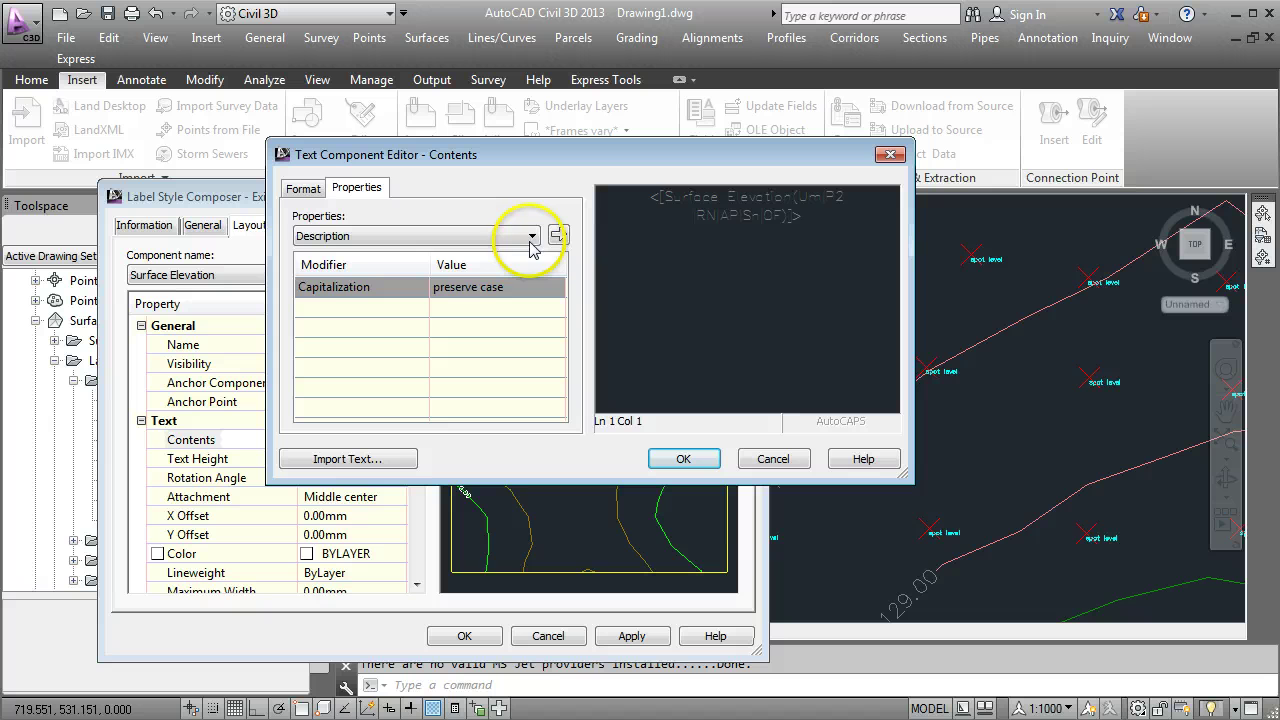
left_click_drag(825, 220, 640, 198)
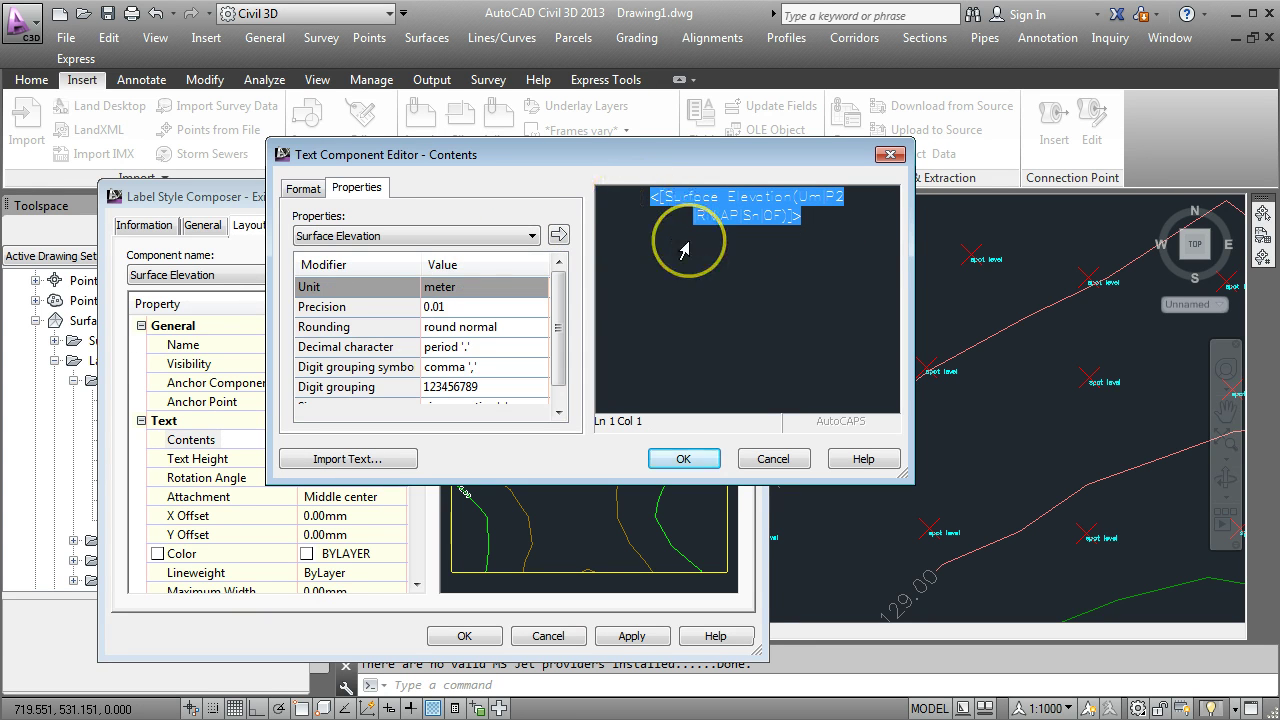
key("Delete")
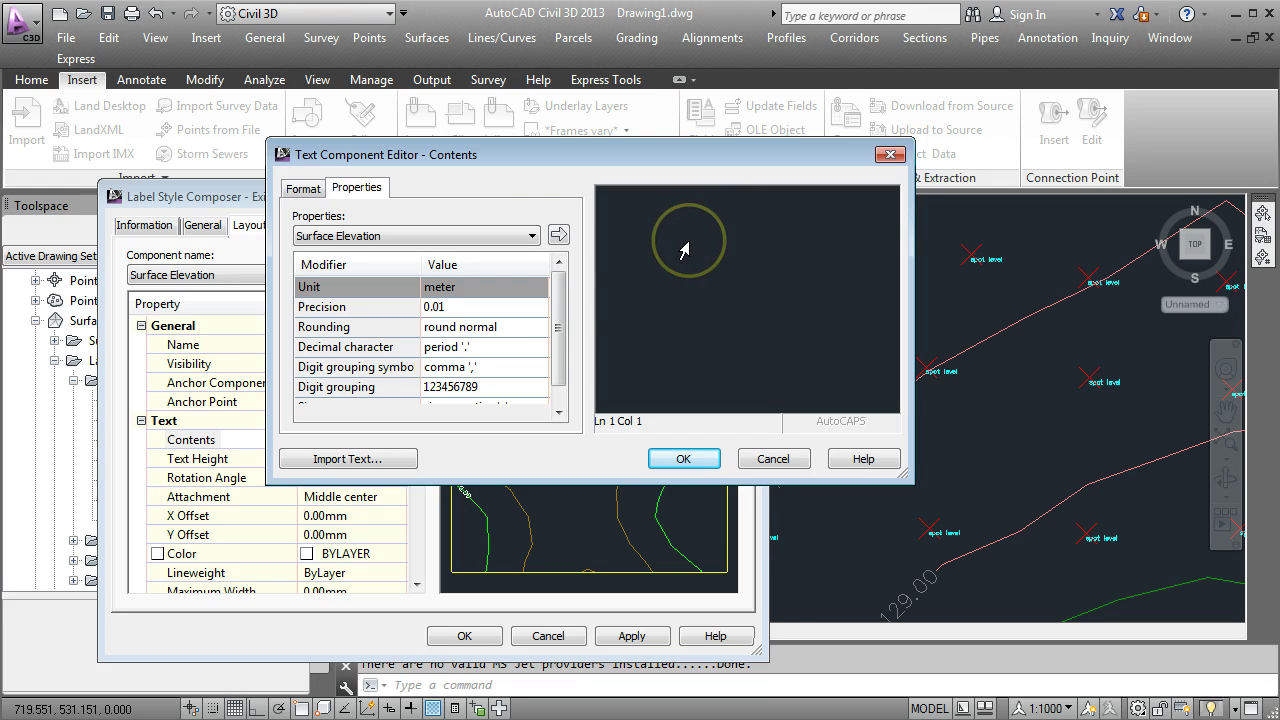
Step: Insert Surface Elevation with precision 1, confirm, and apply the minor label style
left_click(438, 309)
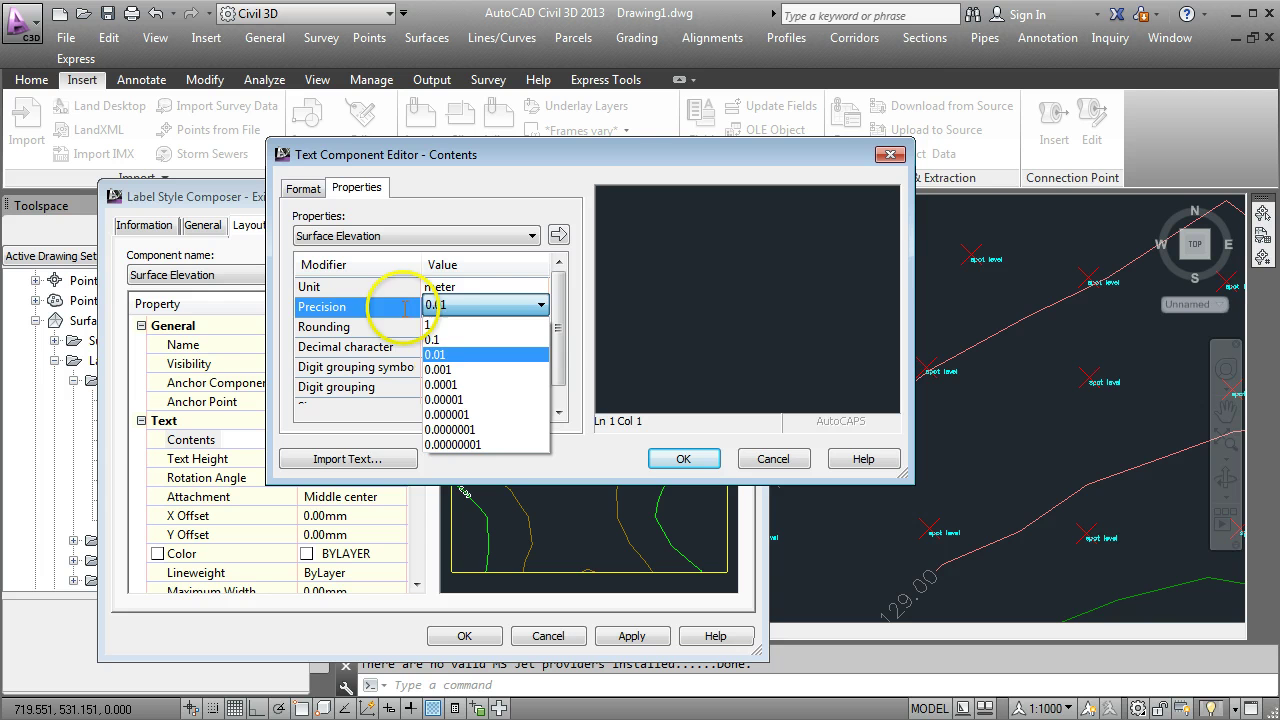
left_click(433, 326)
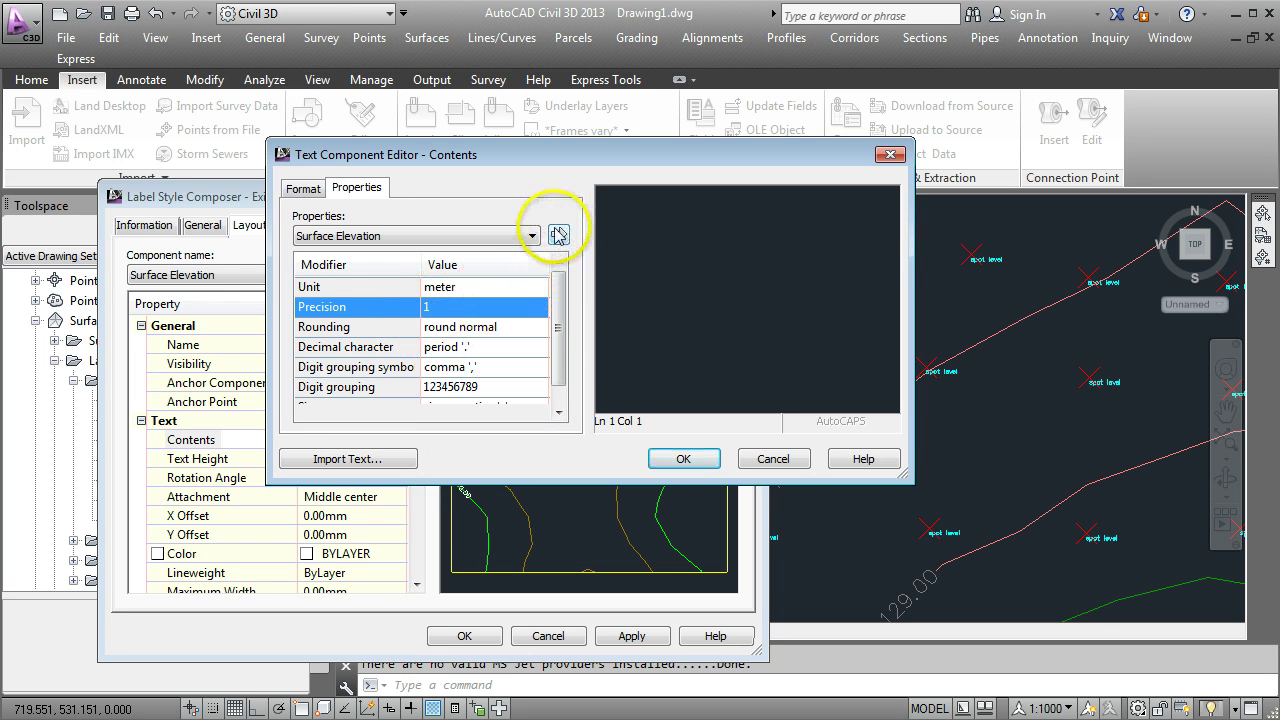
left_click(558, 236)
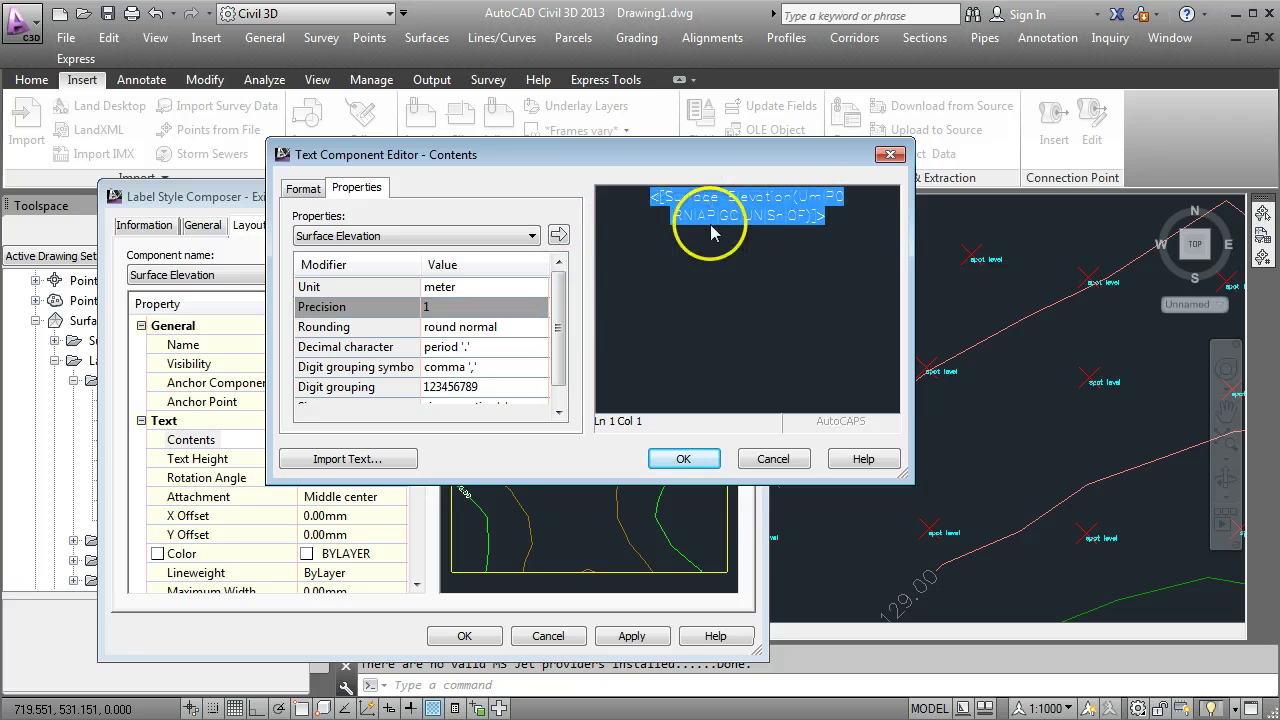
left_click(834, 211)
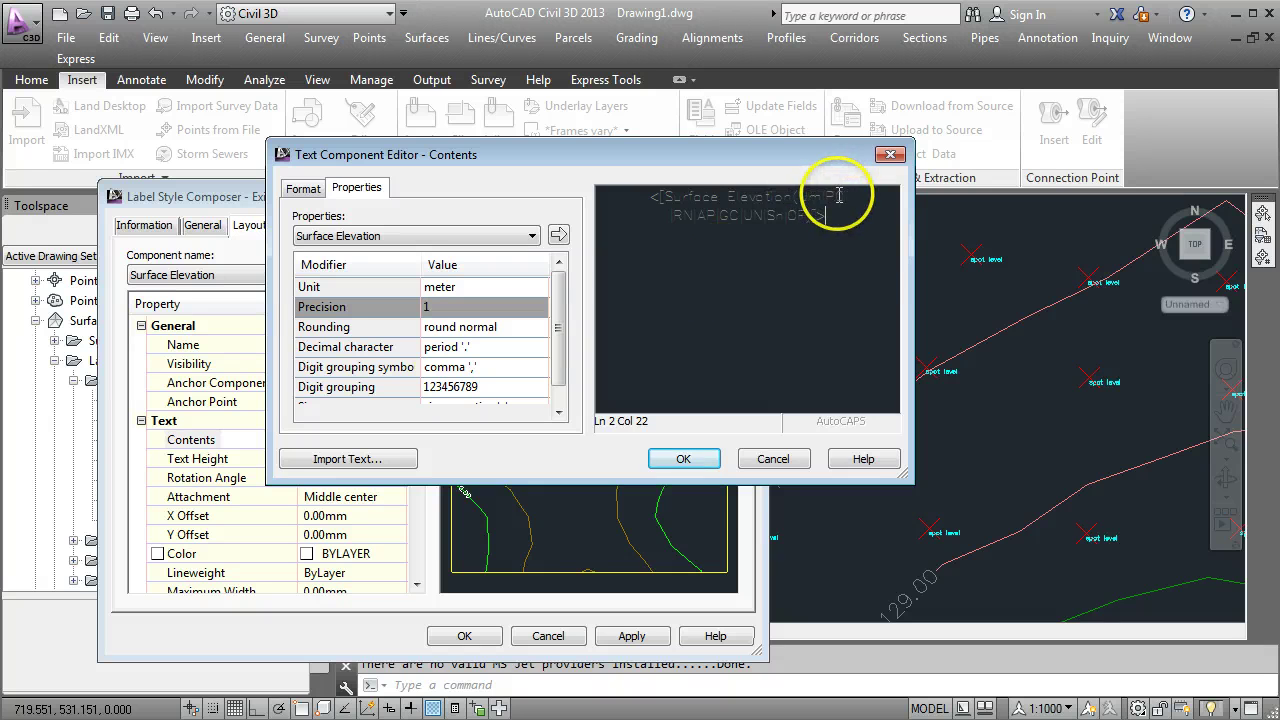
left_click(689, 458)
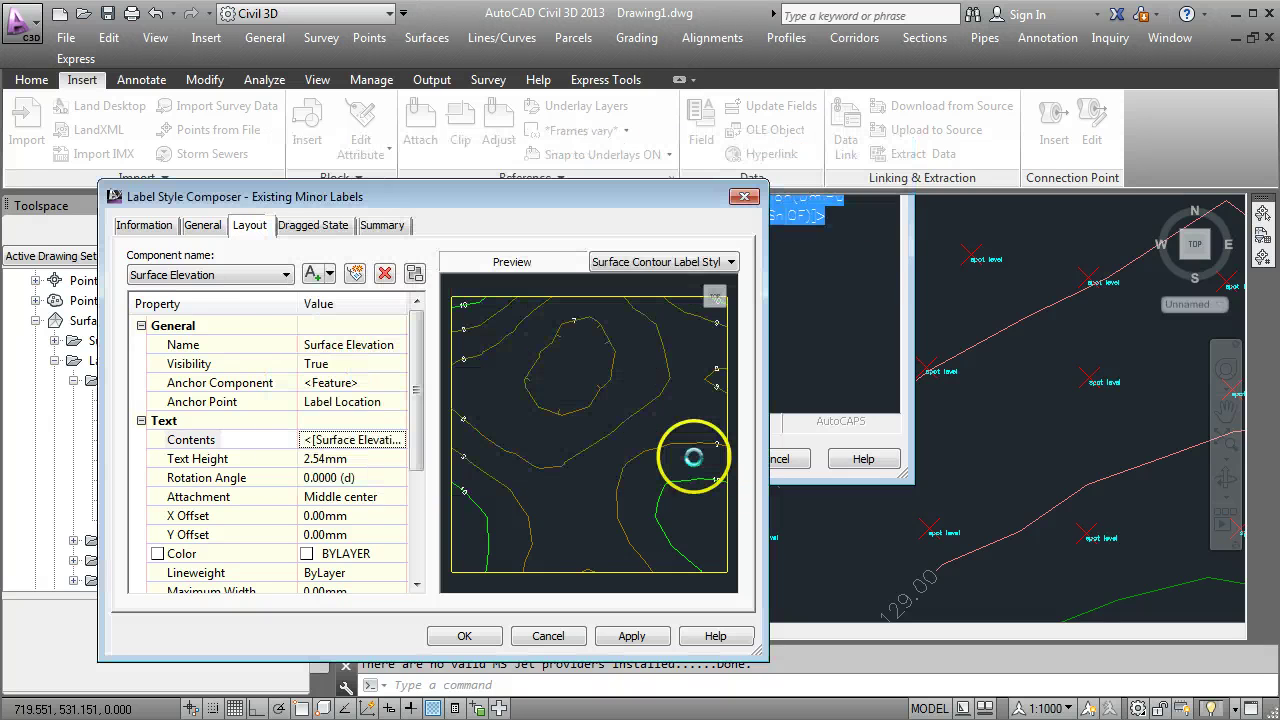
left_click(627, 638)
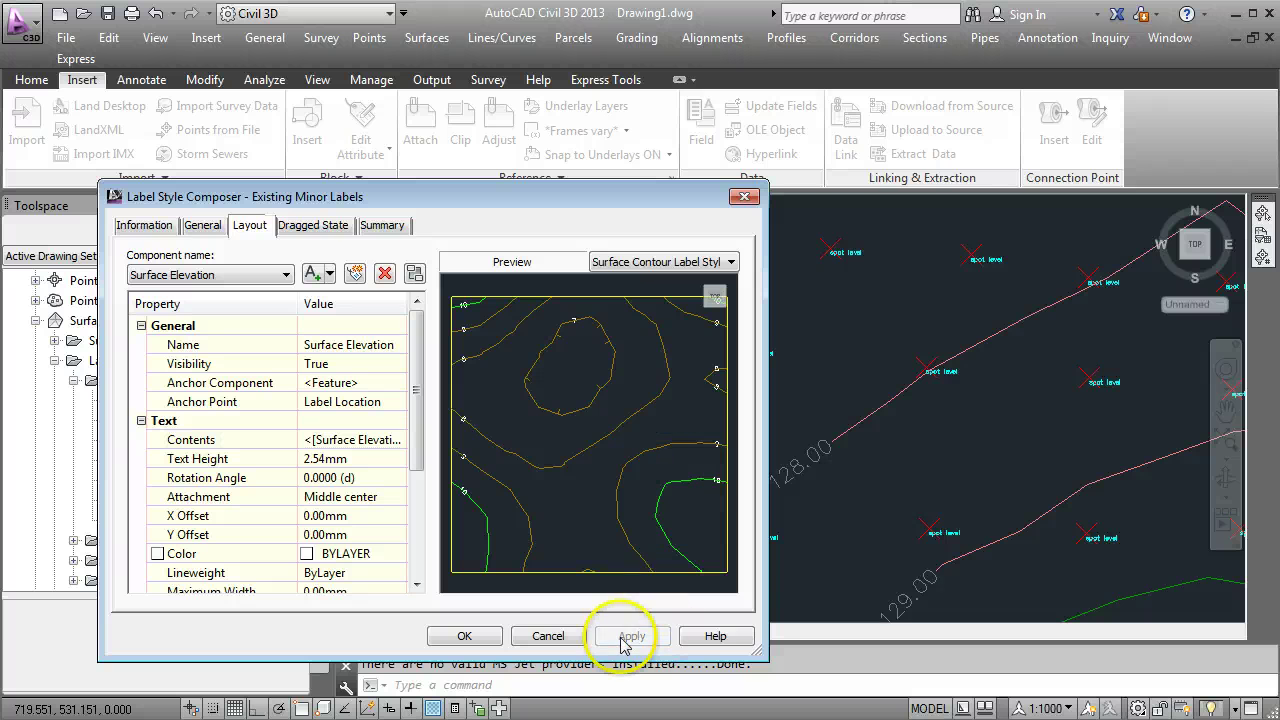
Step: Close the Label Style Composer and zoom to check the 128 and 129 contour labels
left_click(465, 638)
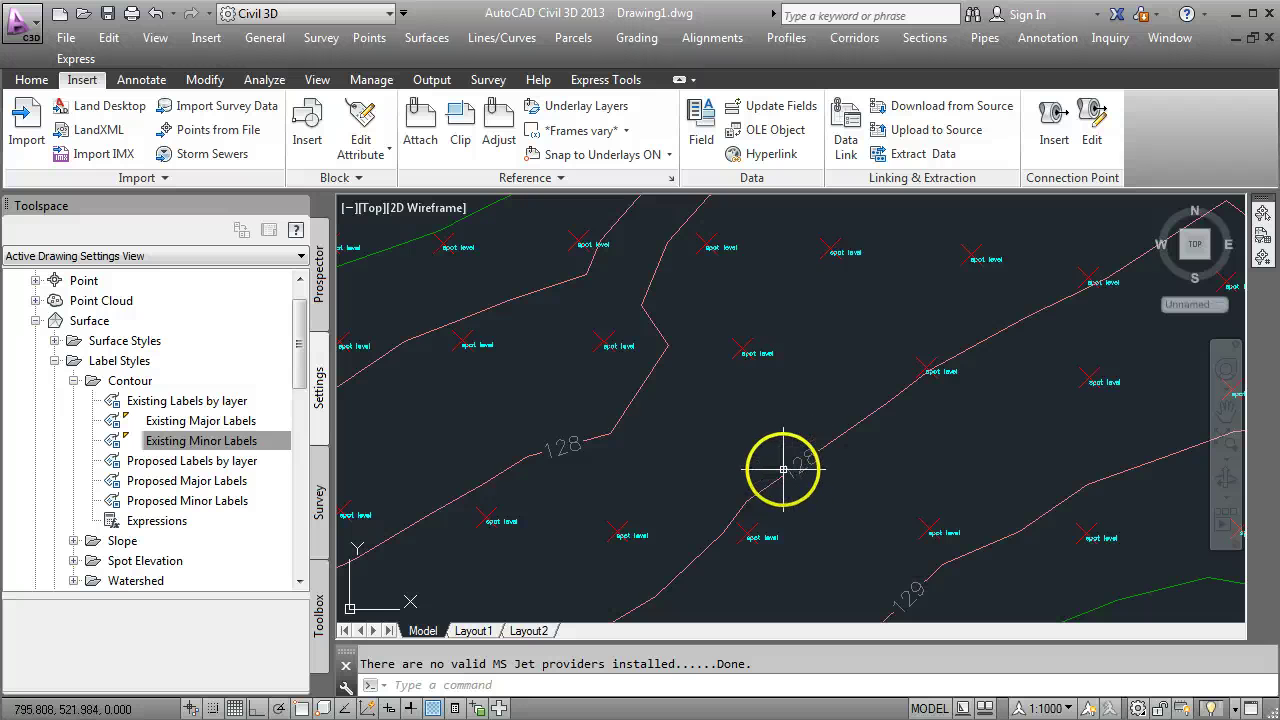
scroll(680, 460, "down", 1)
scroll(905, 505, "down", 2)
scroll(903, 491, "down", 2)
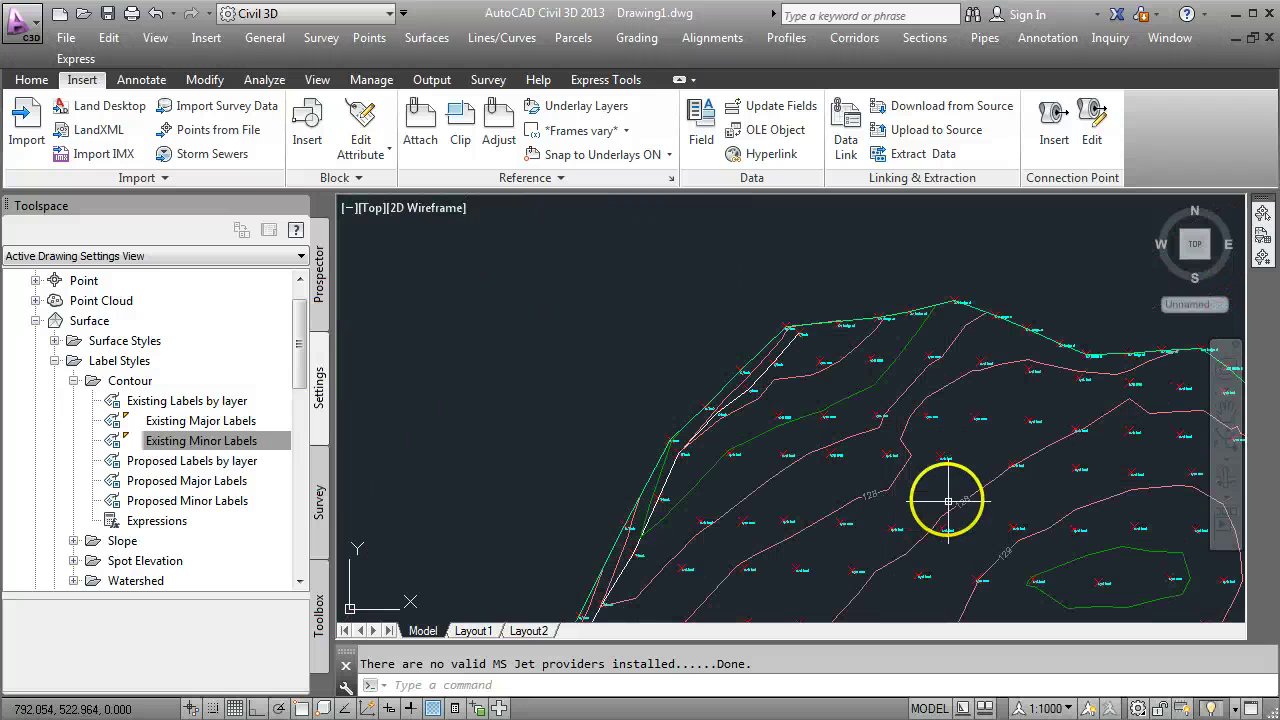
scroll(946, 503, "down", 1)
scroll(900, 425, "up", 1)
scroll(875, 465, "up", 1)
scroll(866, 477, "up", 2)
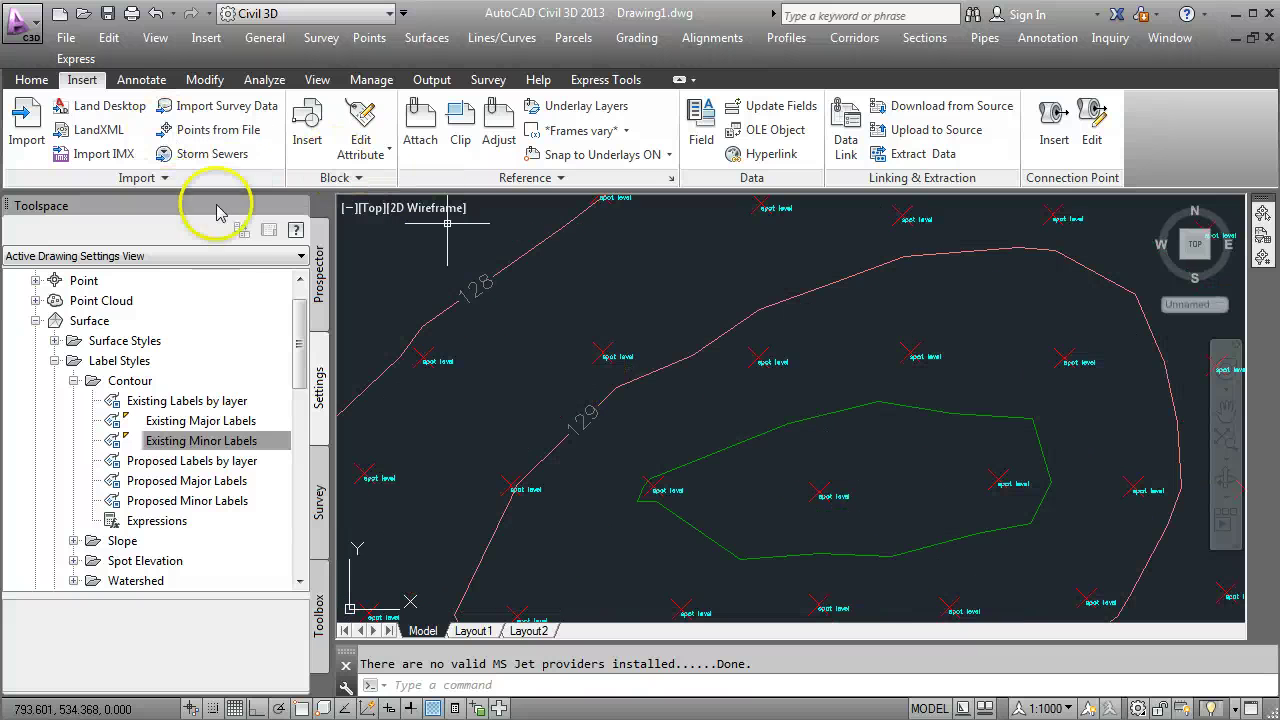
Step: Start the Contour - Multiple labelling command from Annotate > Add Labels > Surface
left_click(139, 80)
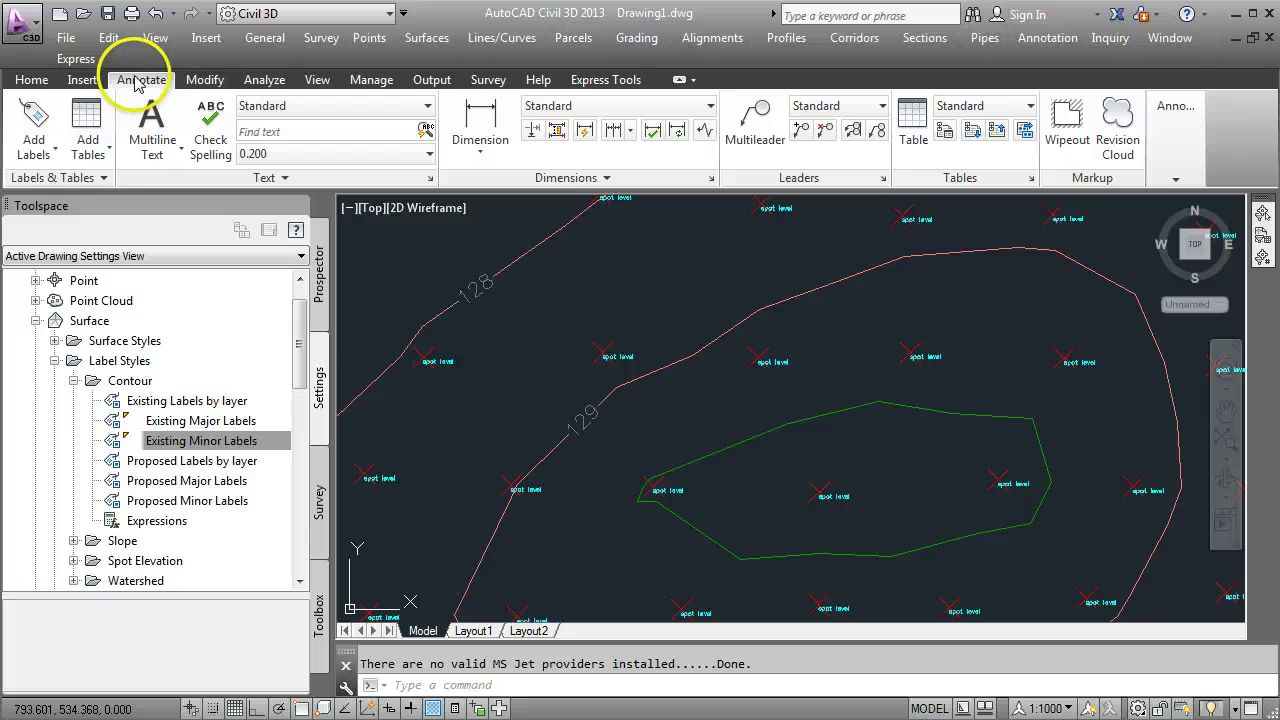
left_click(44, 153)
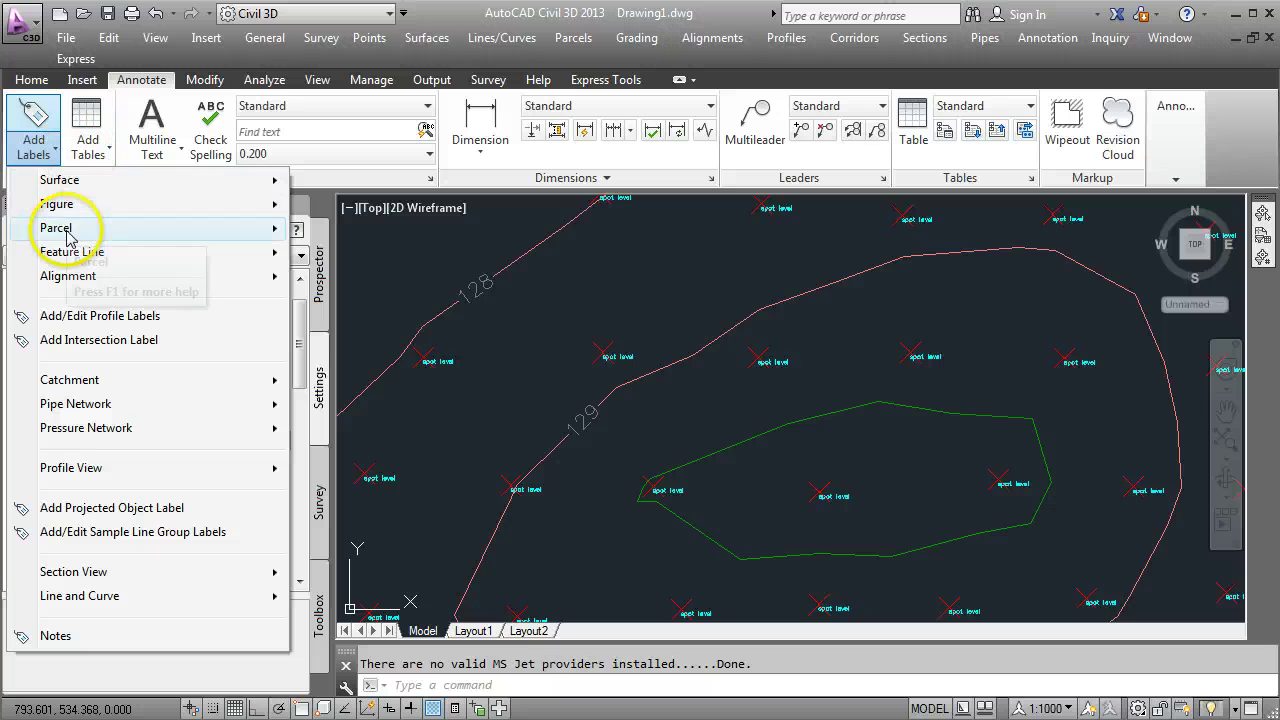
left_click(314, 250)
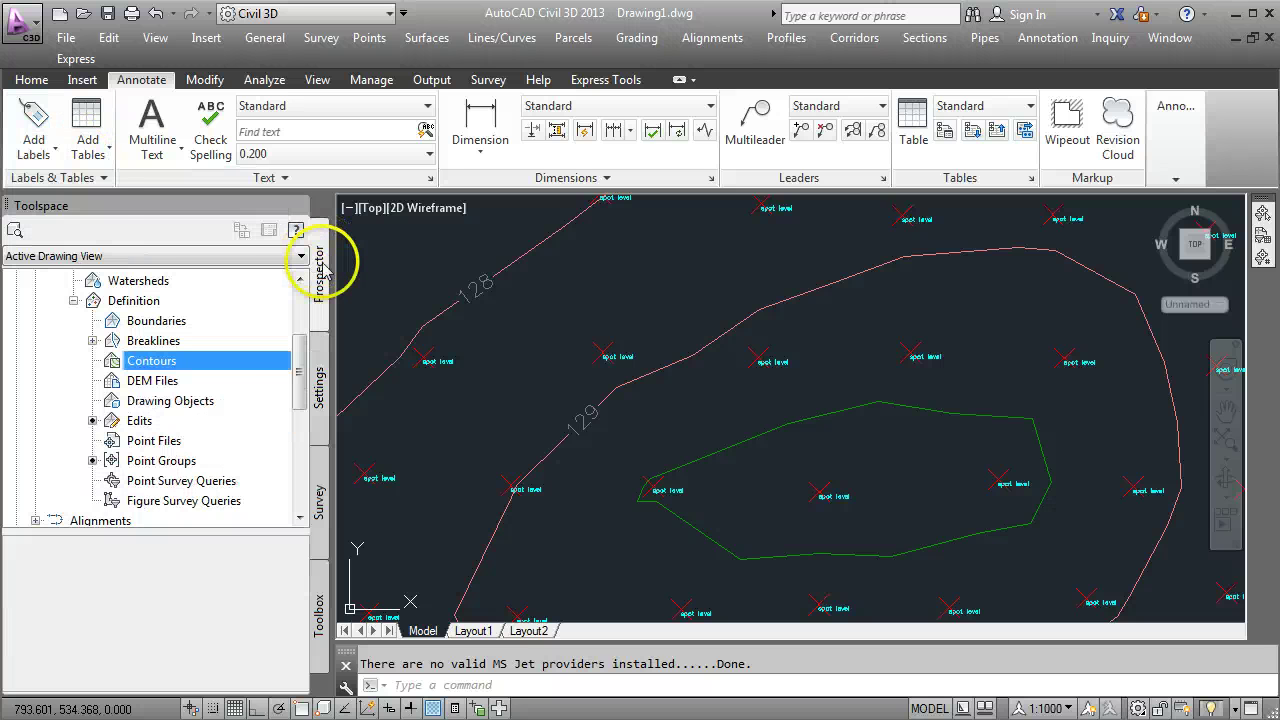
left_click(44, 136)
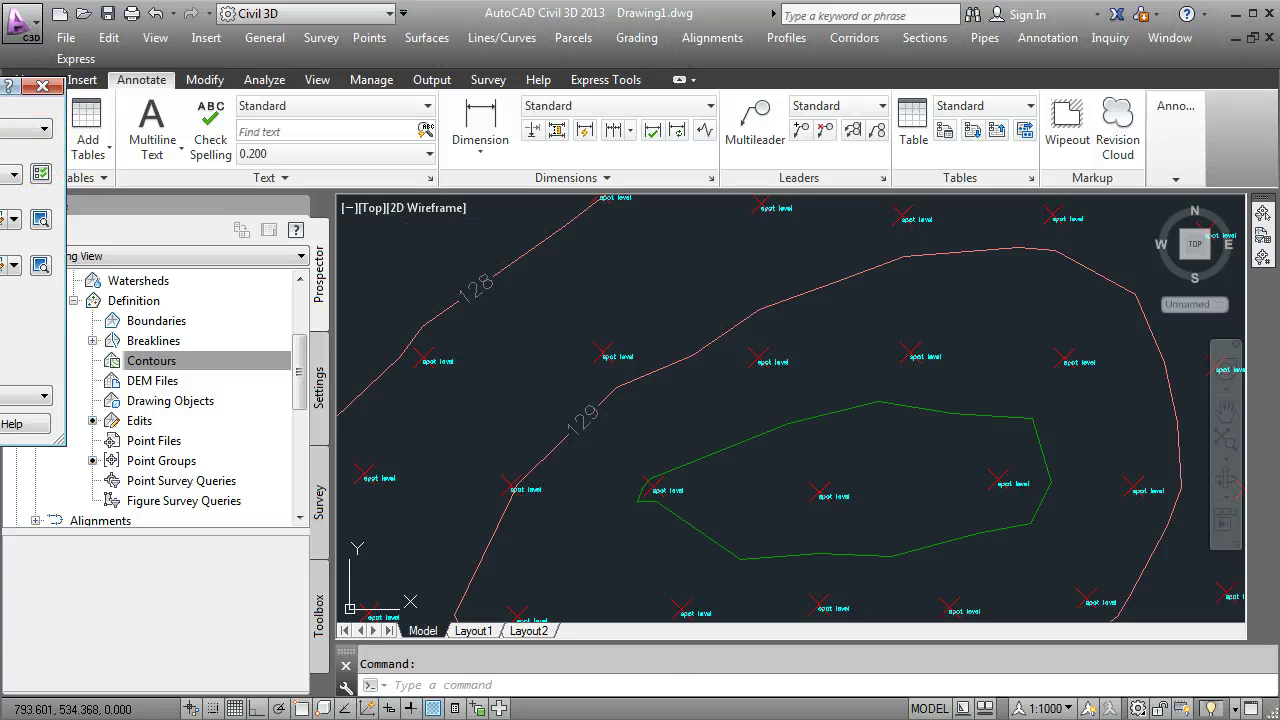
left_click(42, 86)
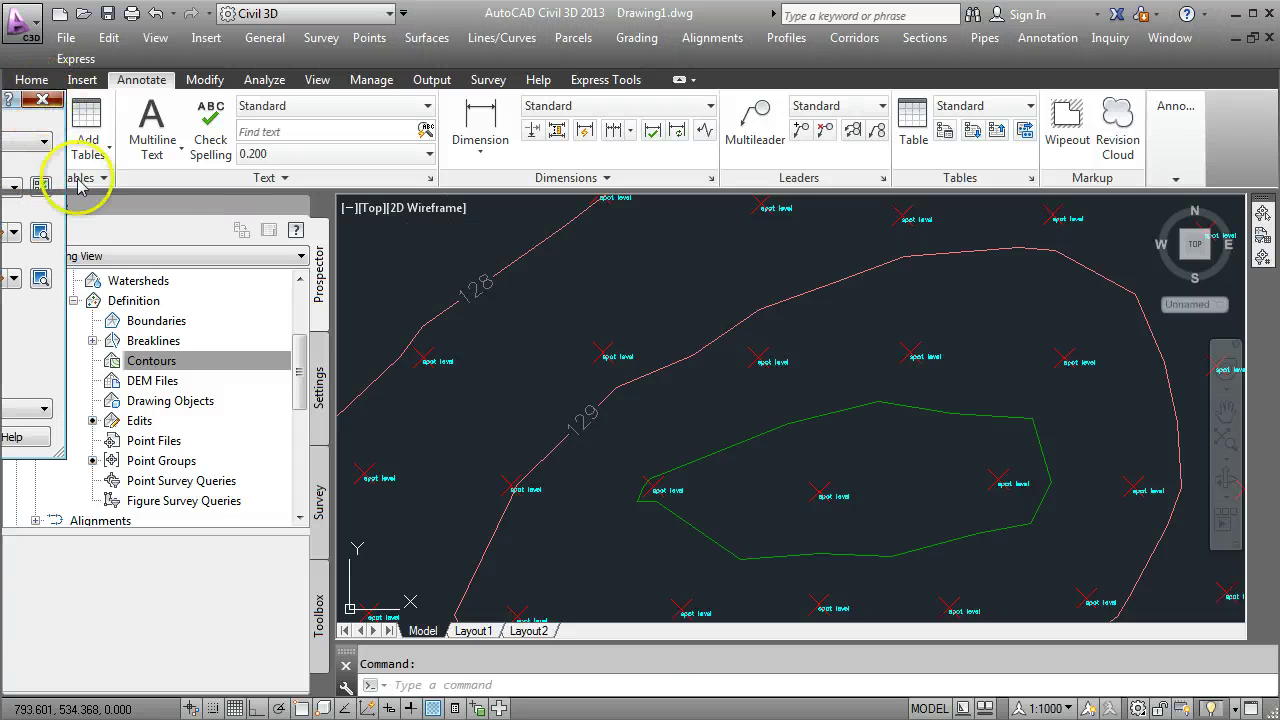
left_click(44, 150)
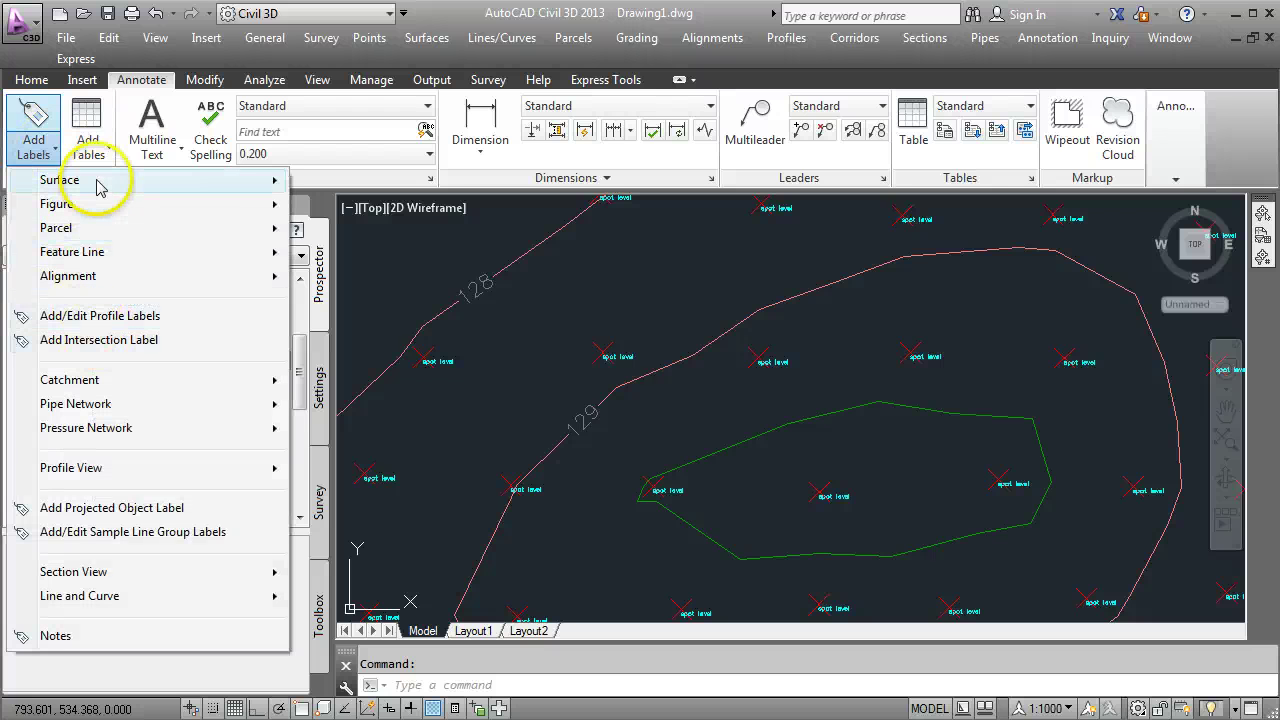
mouse_move(150, 180)
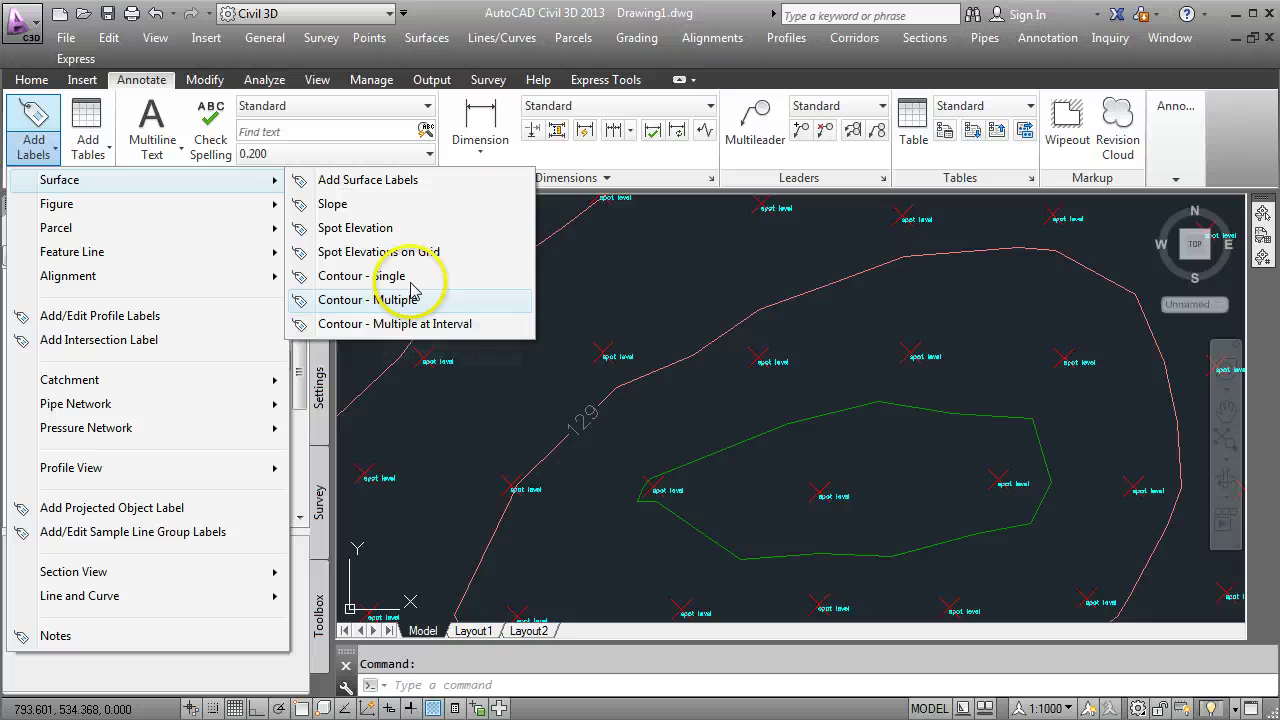
left_click(360, 299)
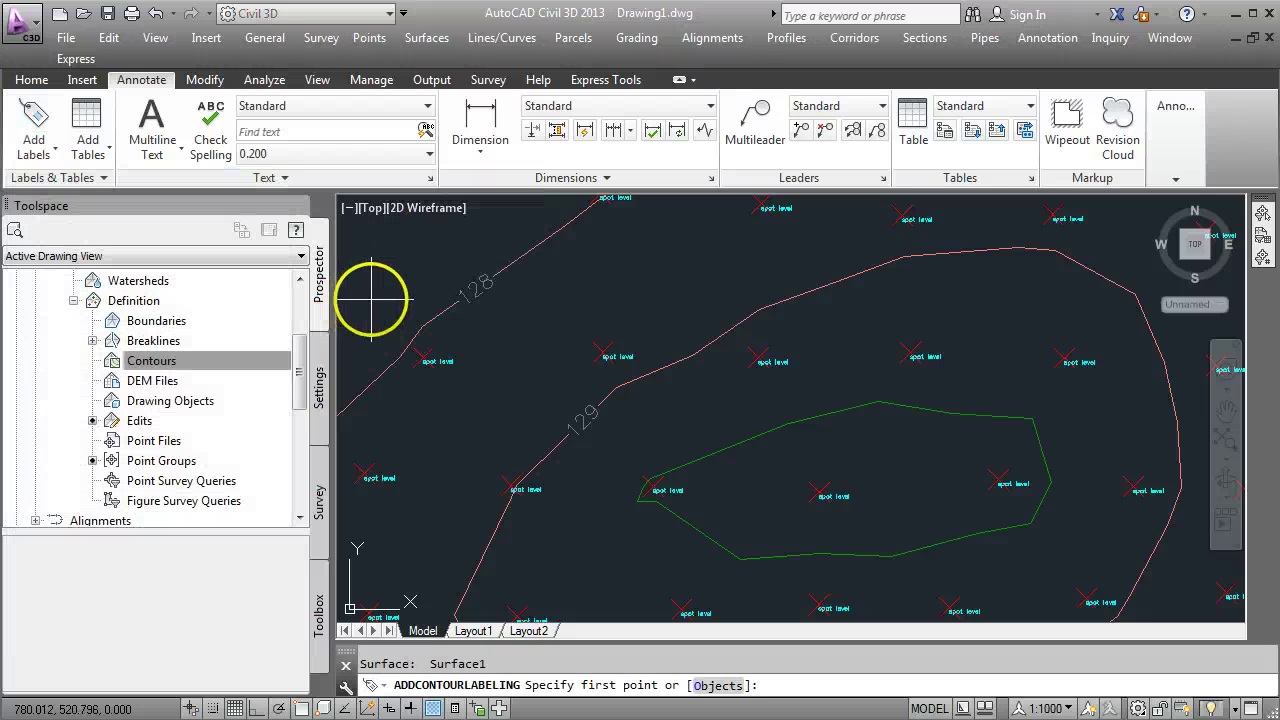
Step: Draw a label line across Surface1's contours, labelling them 128, 129 and more
scroll(626, 427, "down", 3)
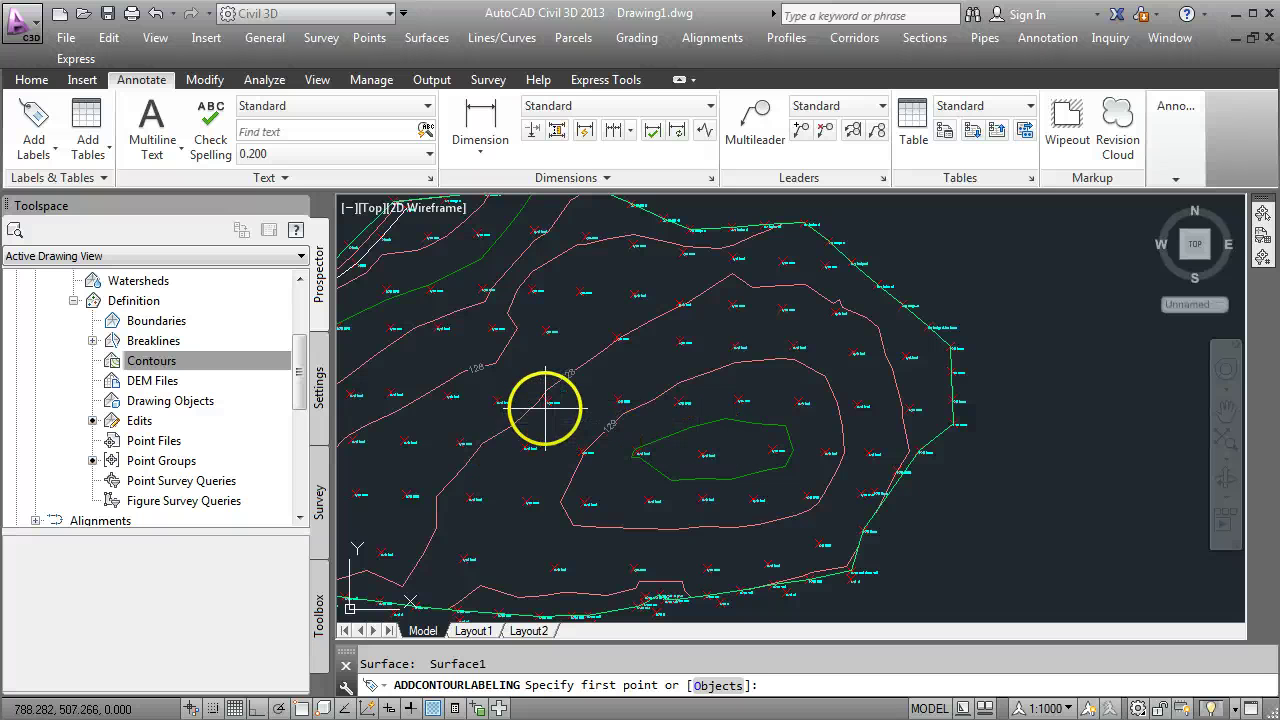
middle_click_drag(549, 403, 583, 460)
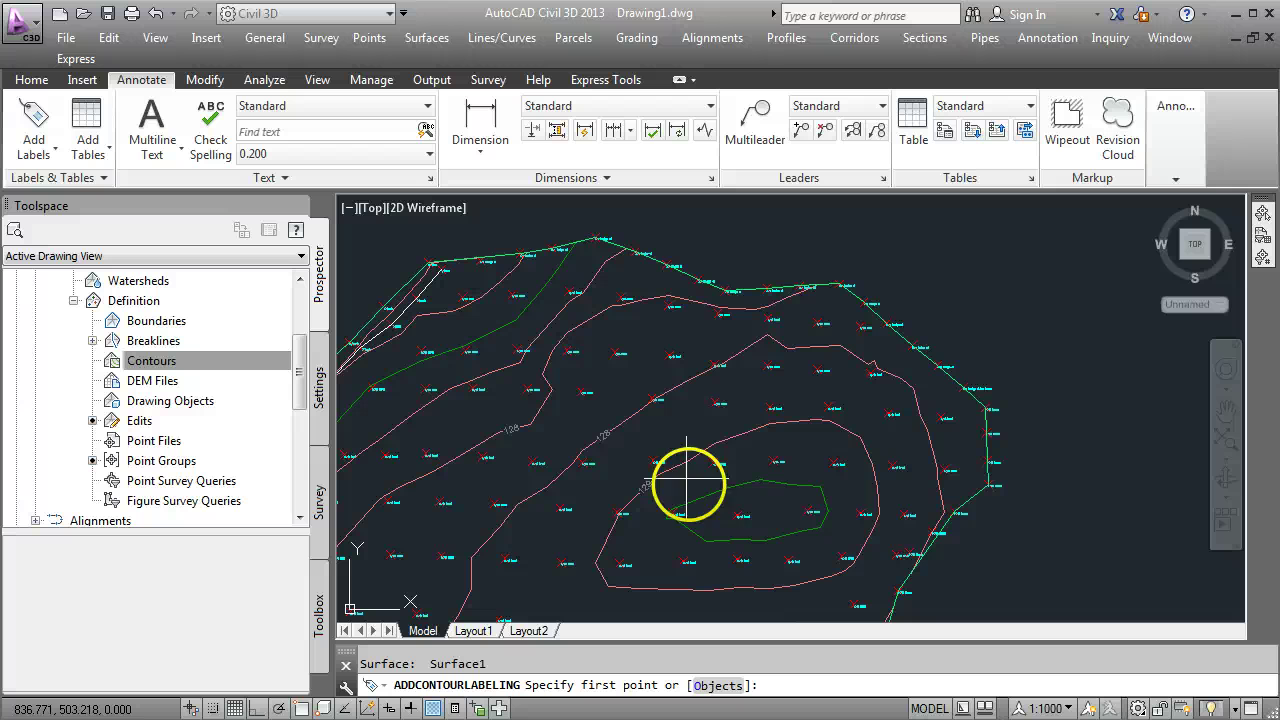
left_click(750, 497)
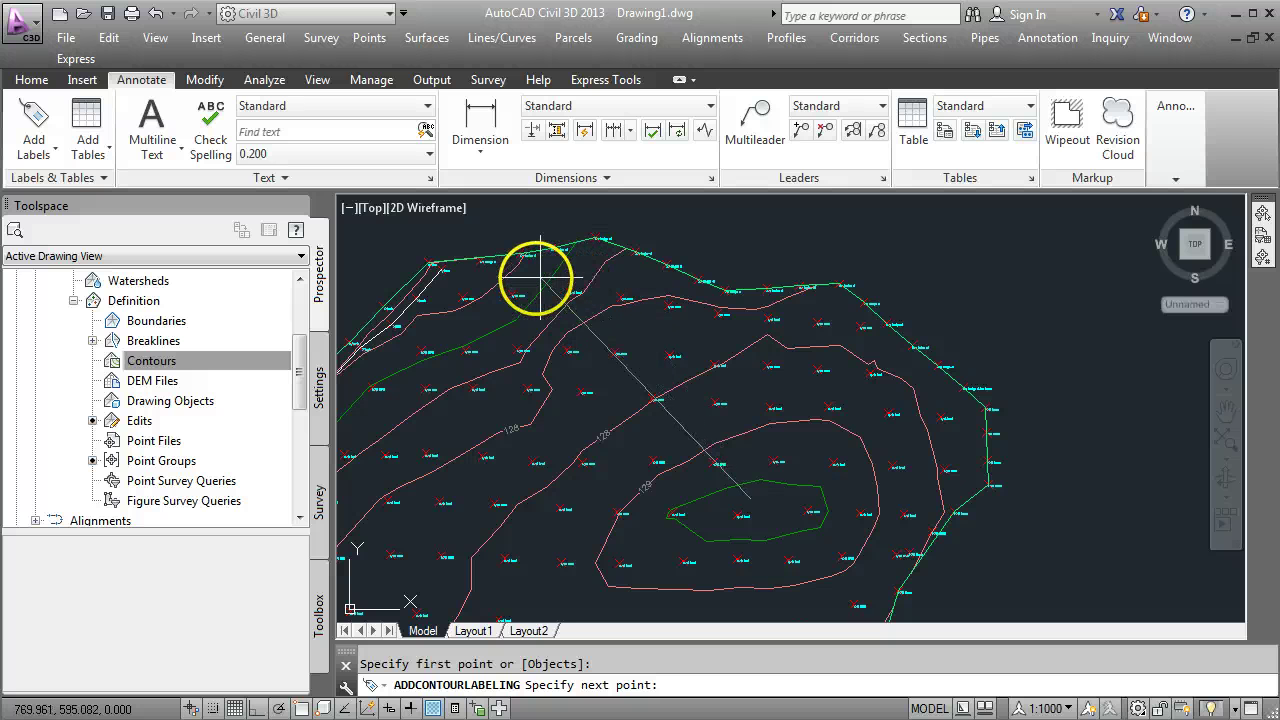
left_click(526, 288)
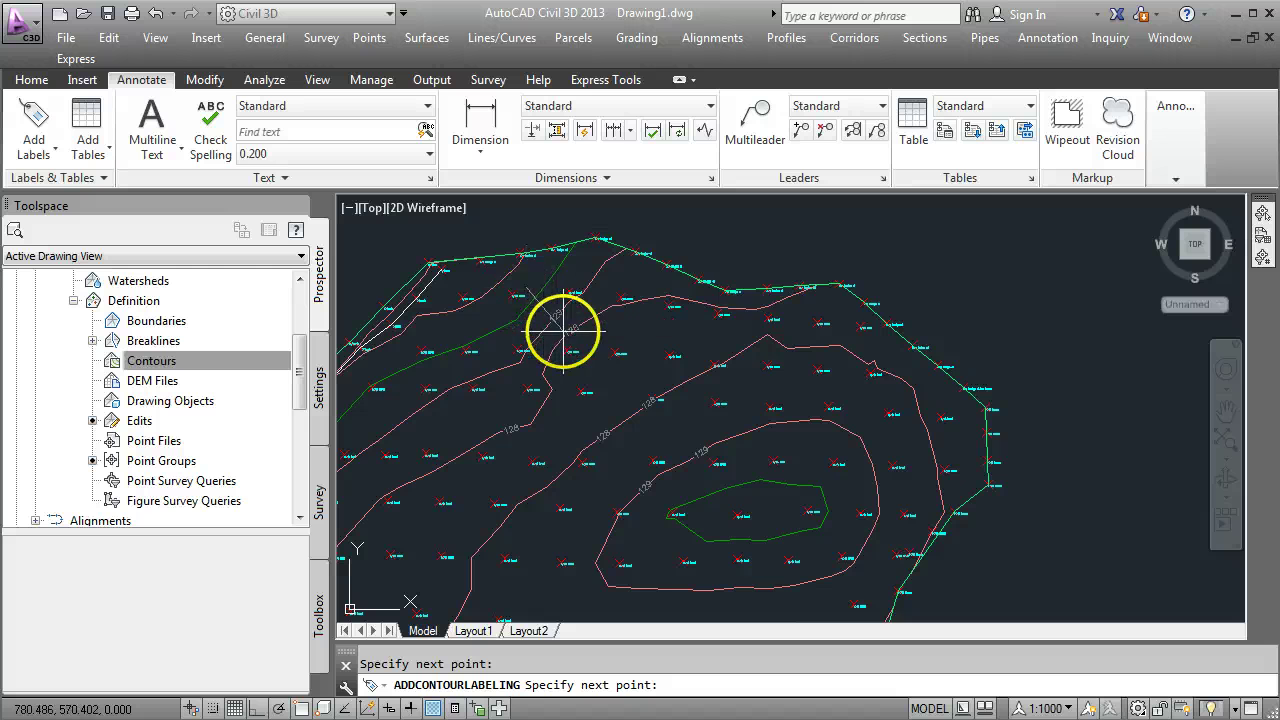
scroll(563, 330, "up", 4)
scroll(568, 330, "up", 2)
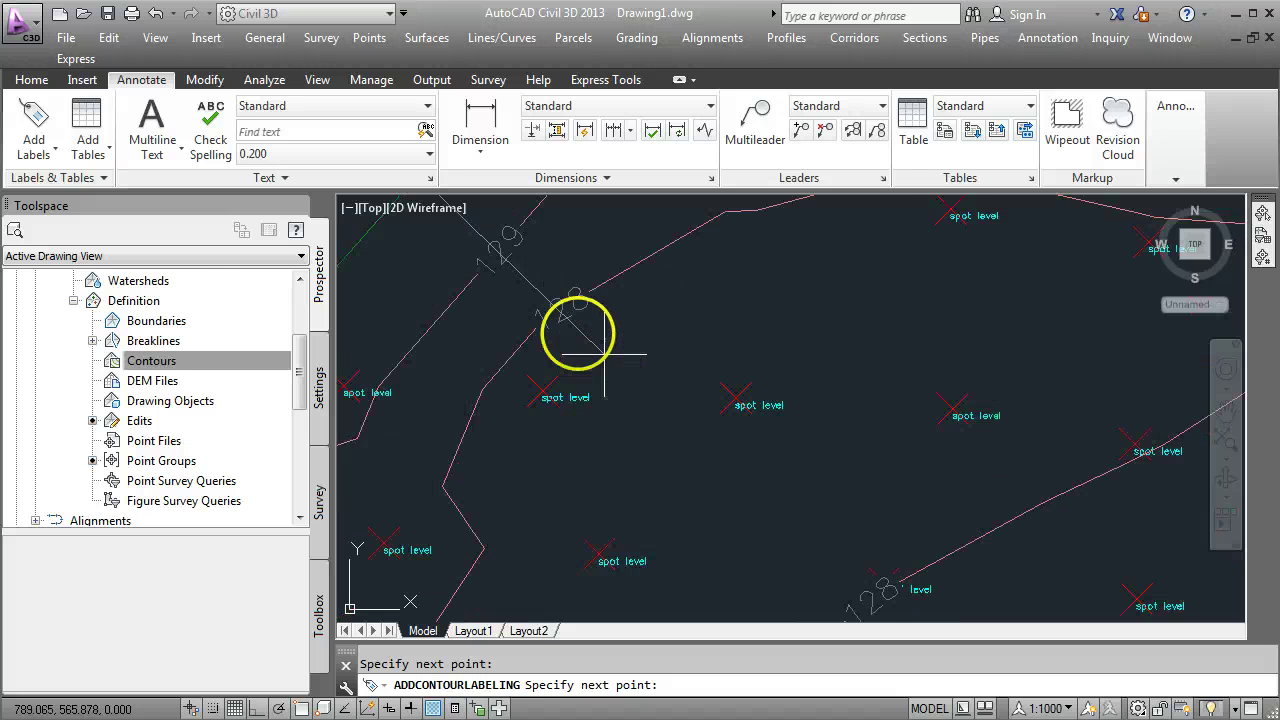
middle_click_drag(560, 327, 628, 405)
left_click(629, 406)
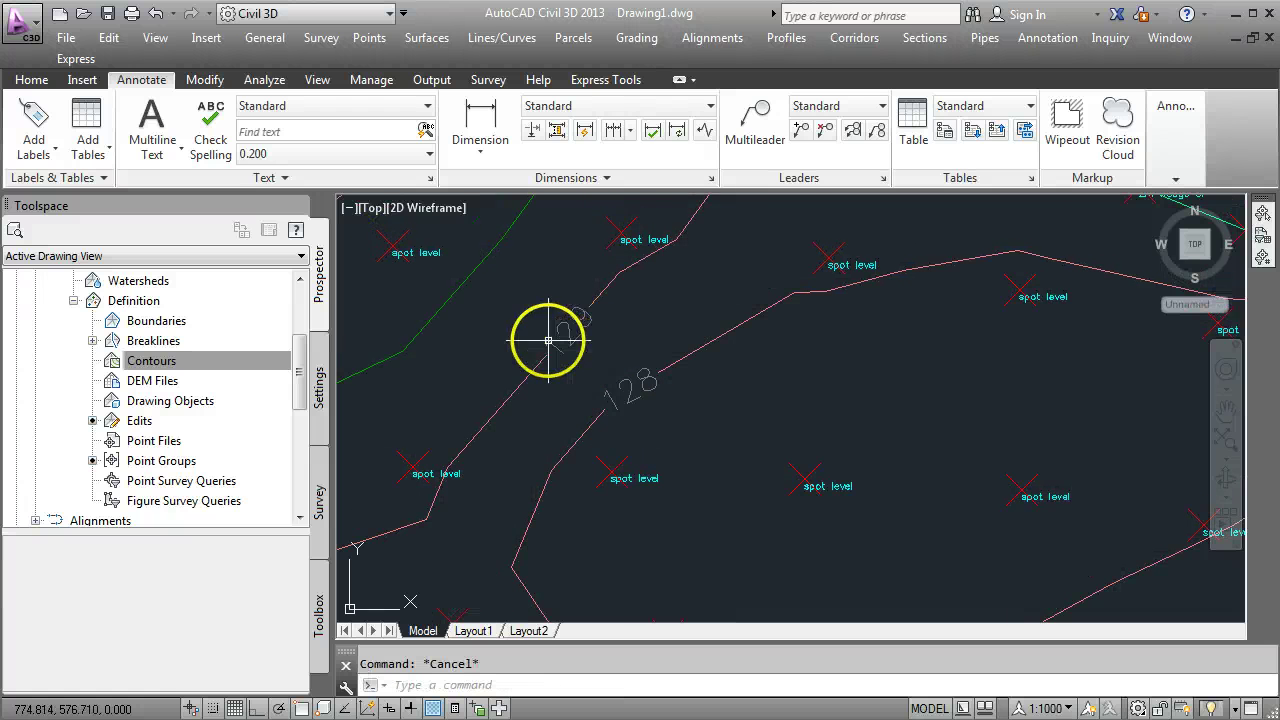
Step: Switch Toolspace to Settings and right-click the Existing Major Labels contour style
middle_click_drag(551, 337, 634, 417)
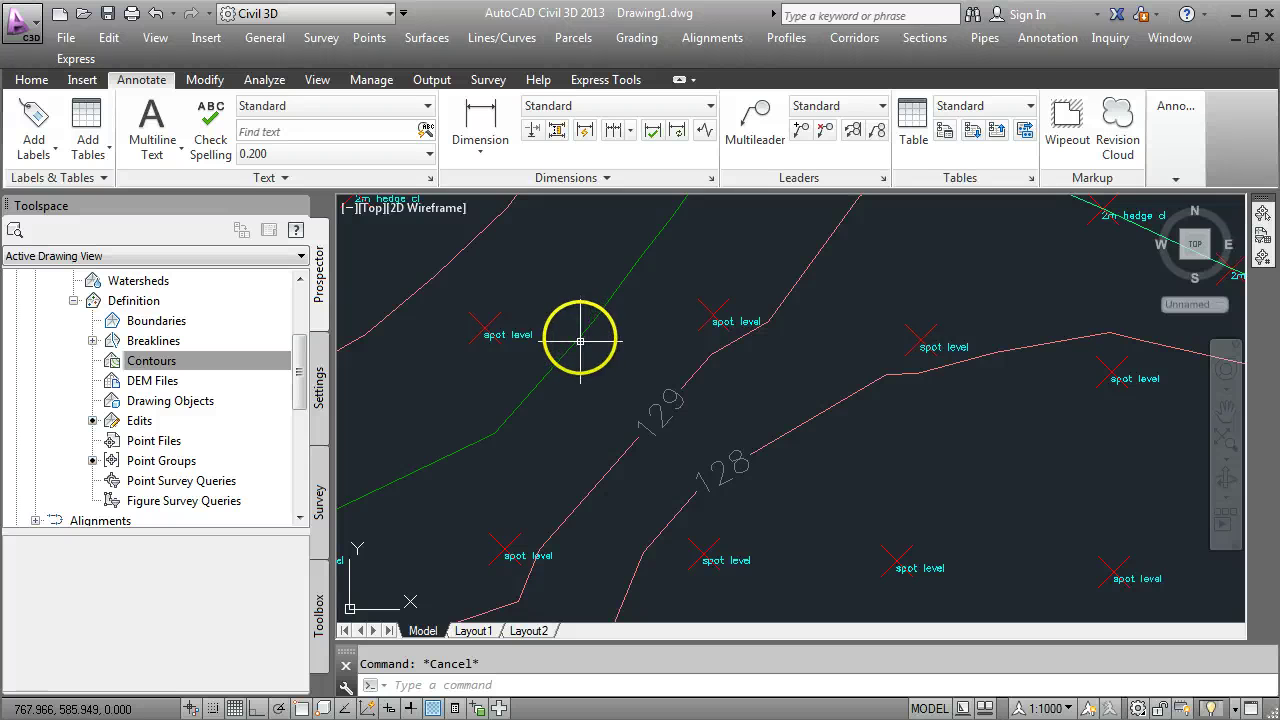
middle_click_drag(572, 343, 590, 369)
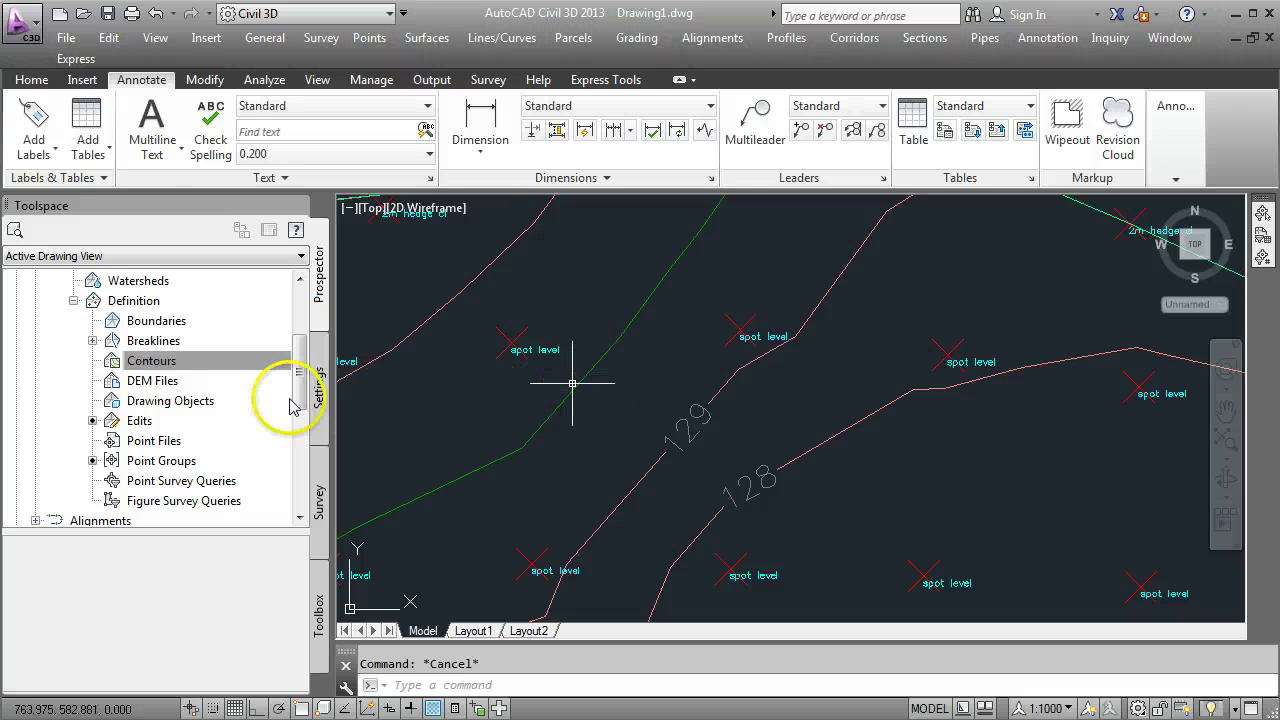
left_click(320, 398)
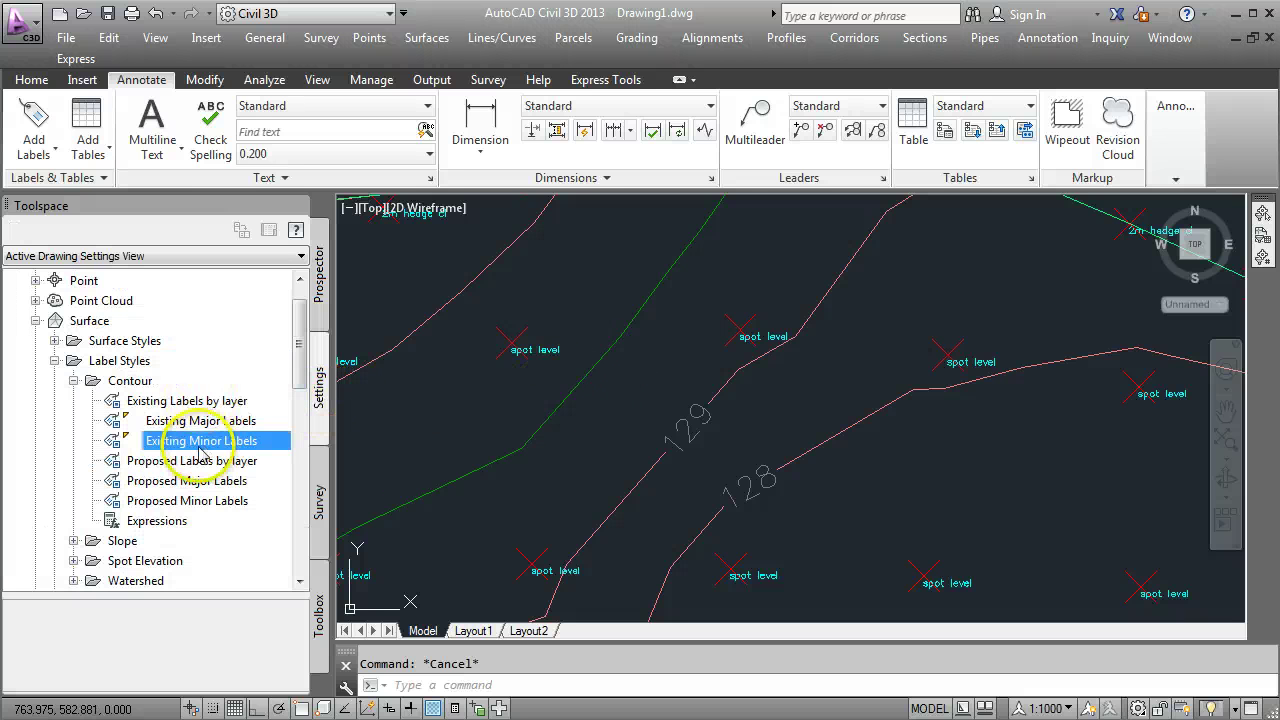
left_click(198, 422)
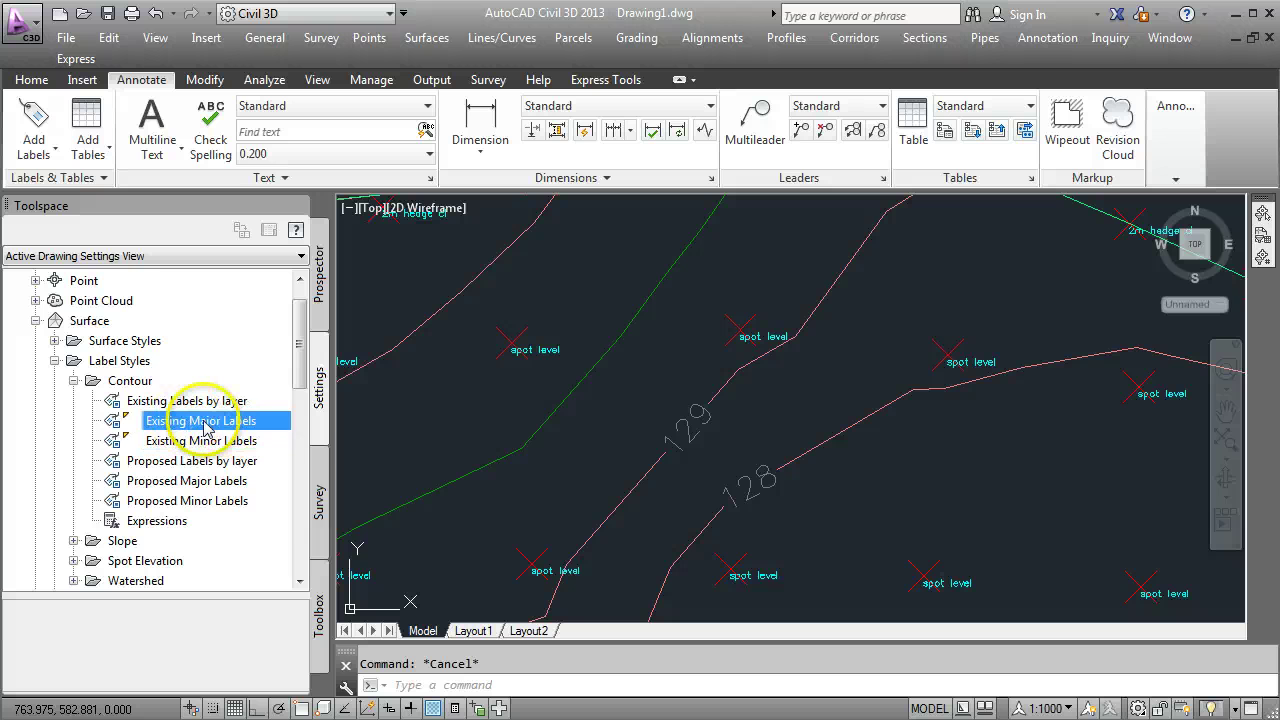
right_click(233, 424)
Step: Edit Existing Major Labels and open the Contents text editor
left_click(250, 434)
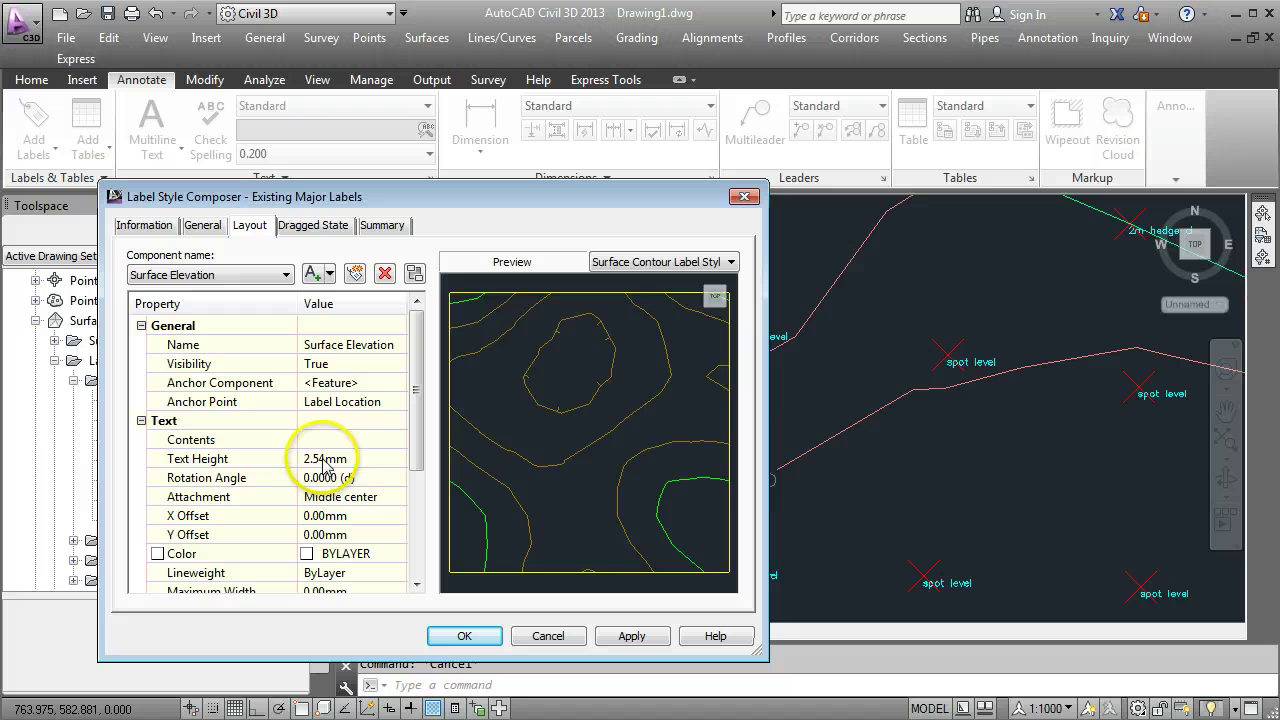
left_click(346, 441)
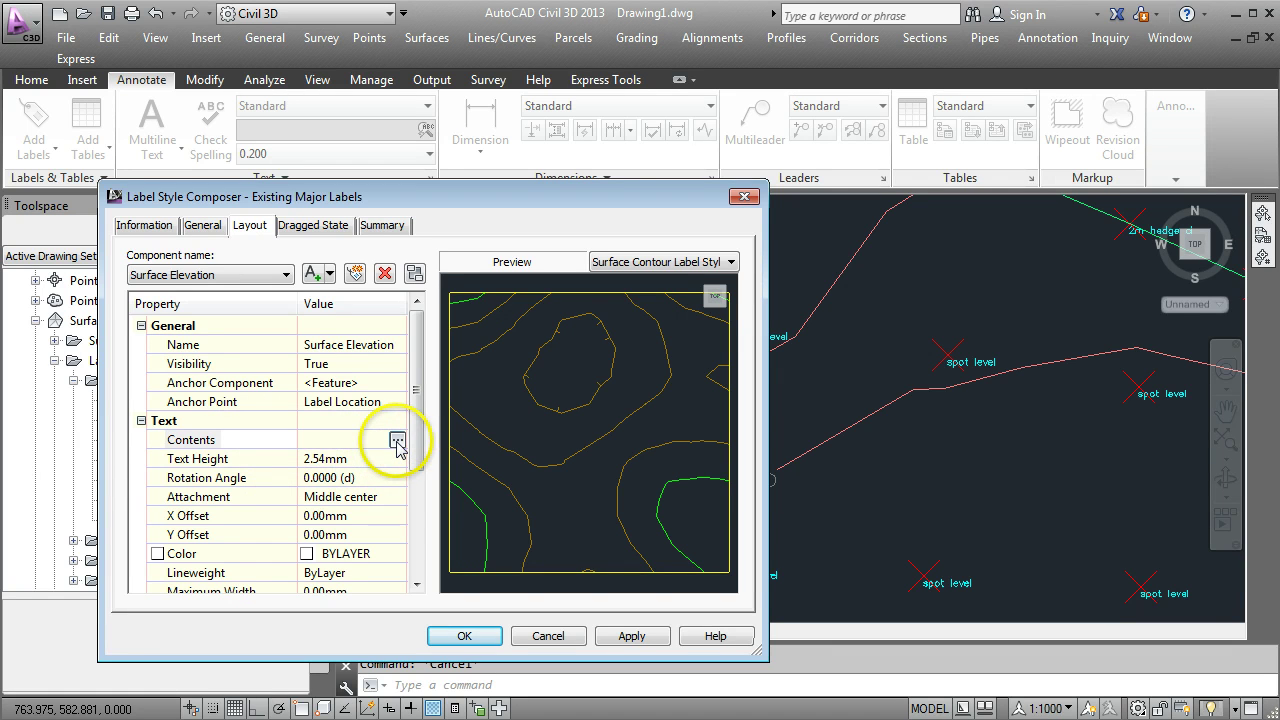
left_click(397, 441)
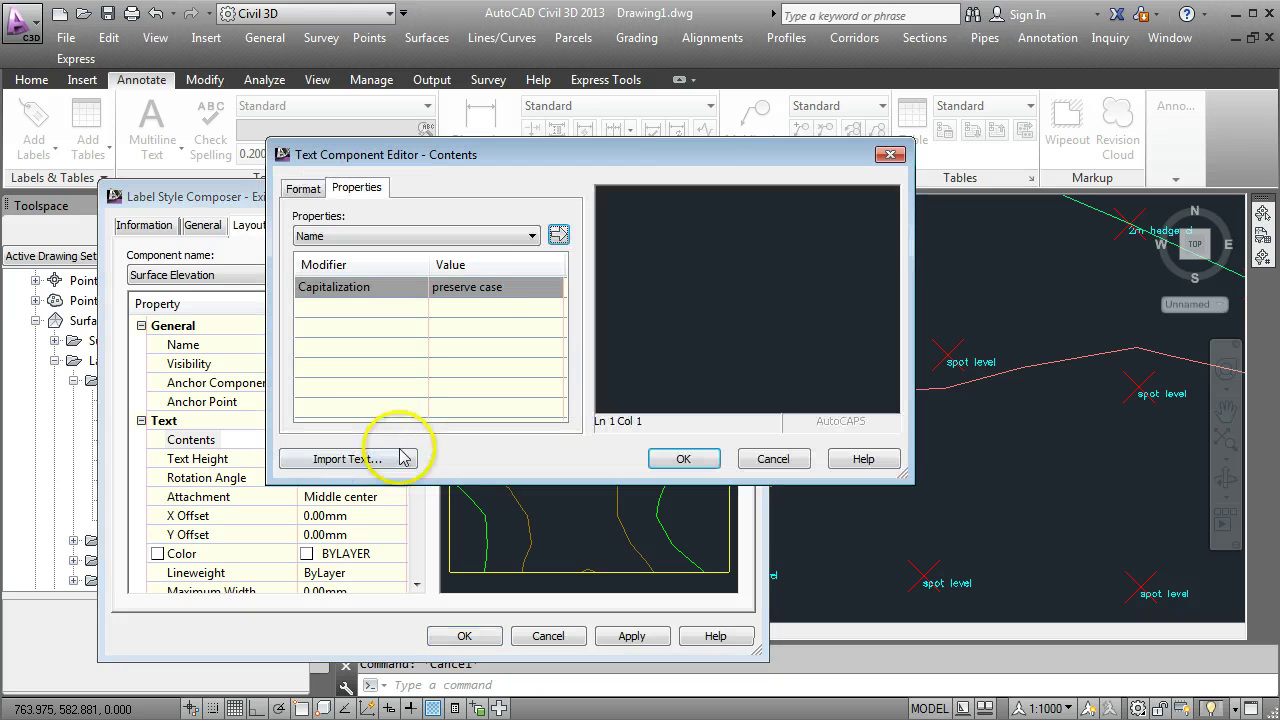
Step: Insert Surface Elevation with precision 1 into the major label contents and confirm
left_click(522, 236)
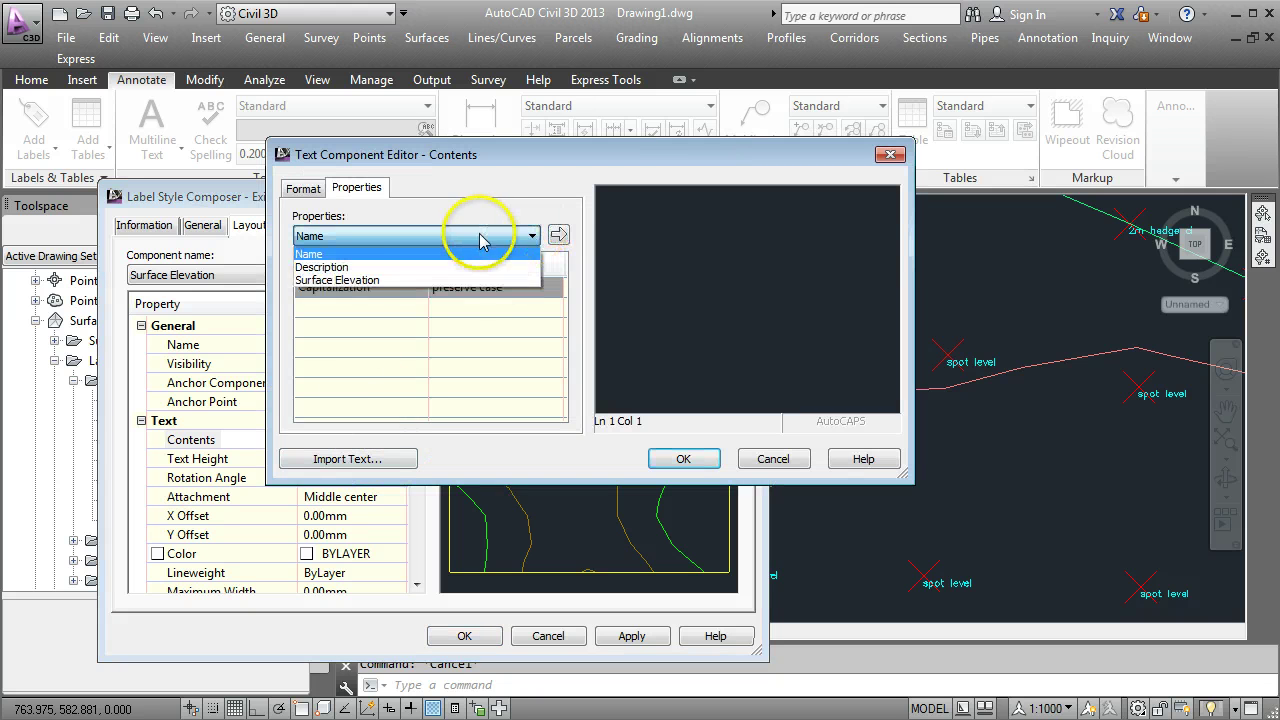
left_click(370, 267)
left_click(532, 236)
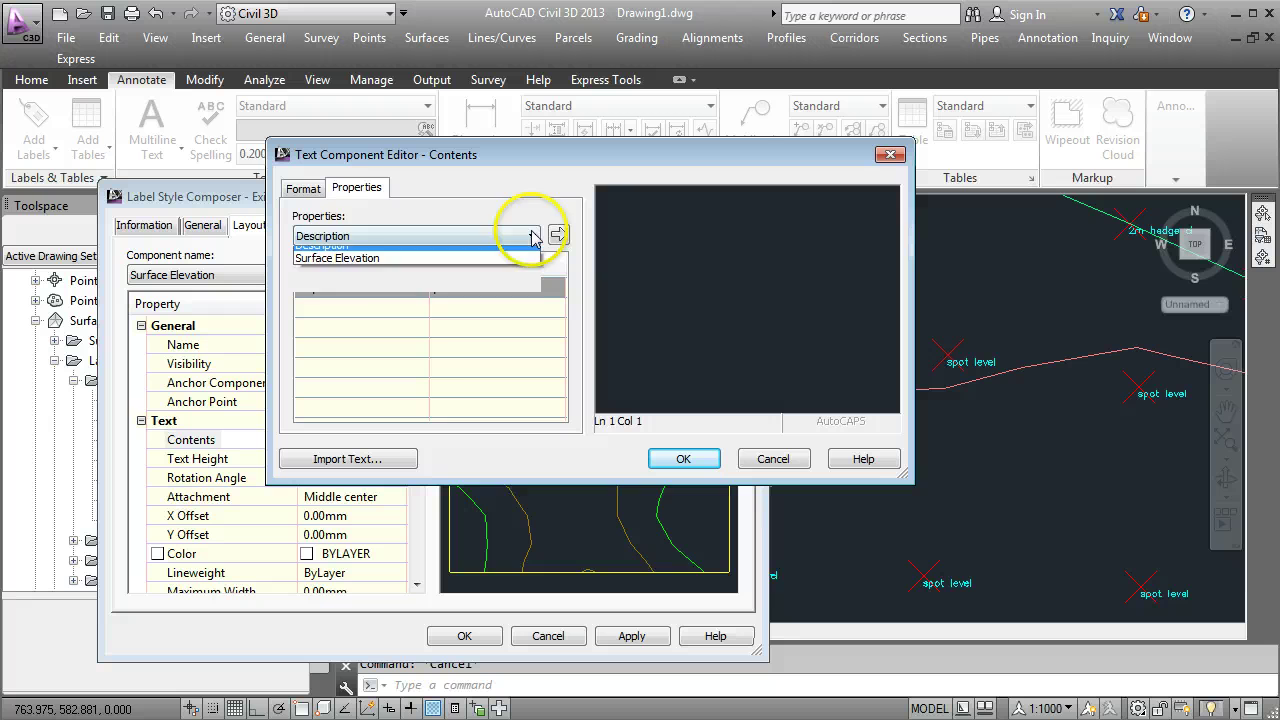
left_click(400, 286)
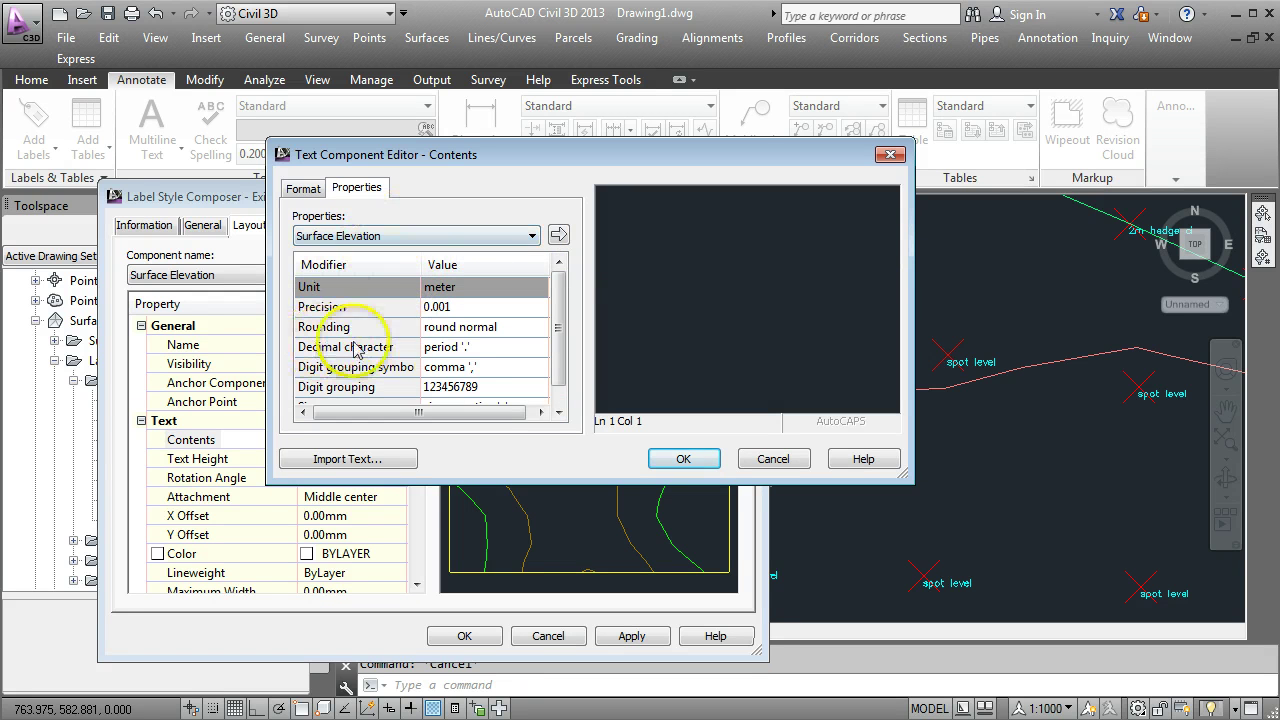
left_click(449, 308)
left_click(450, 308)
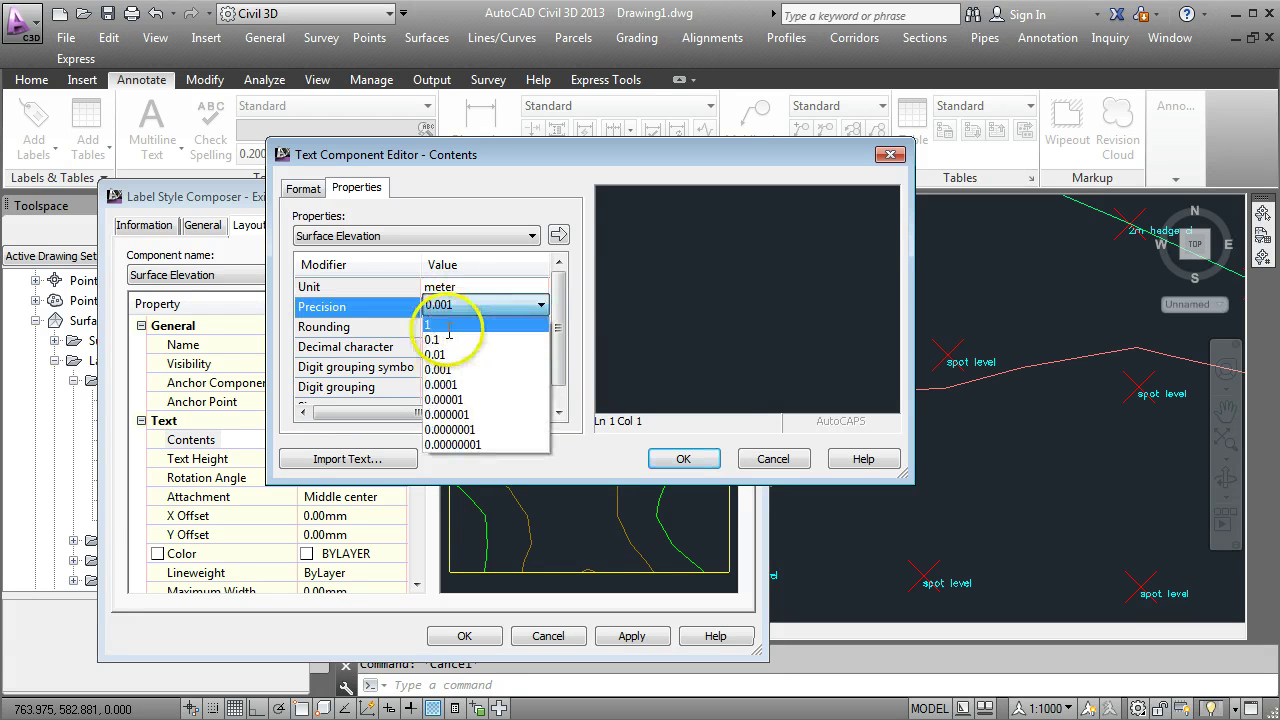
left_click(443, 326)
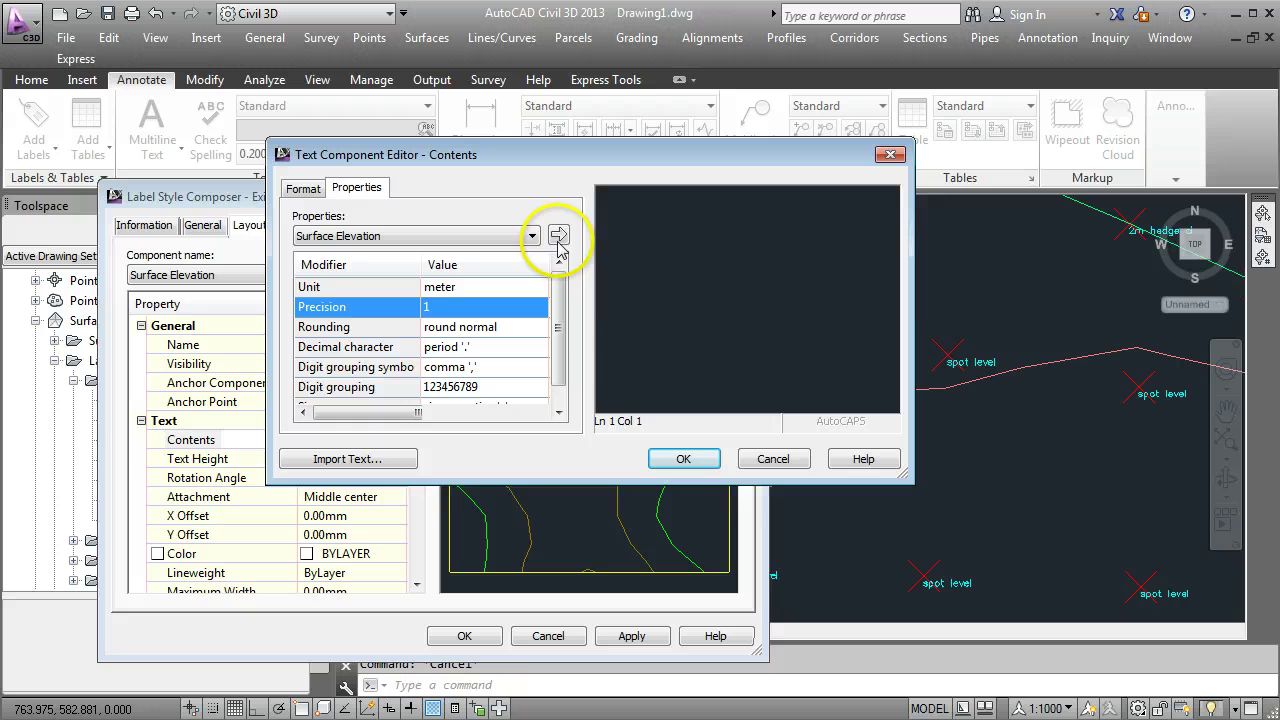
left_click(558, 236)
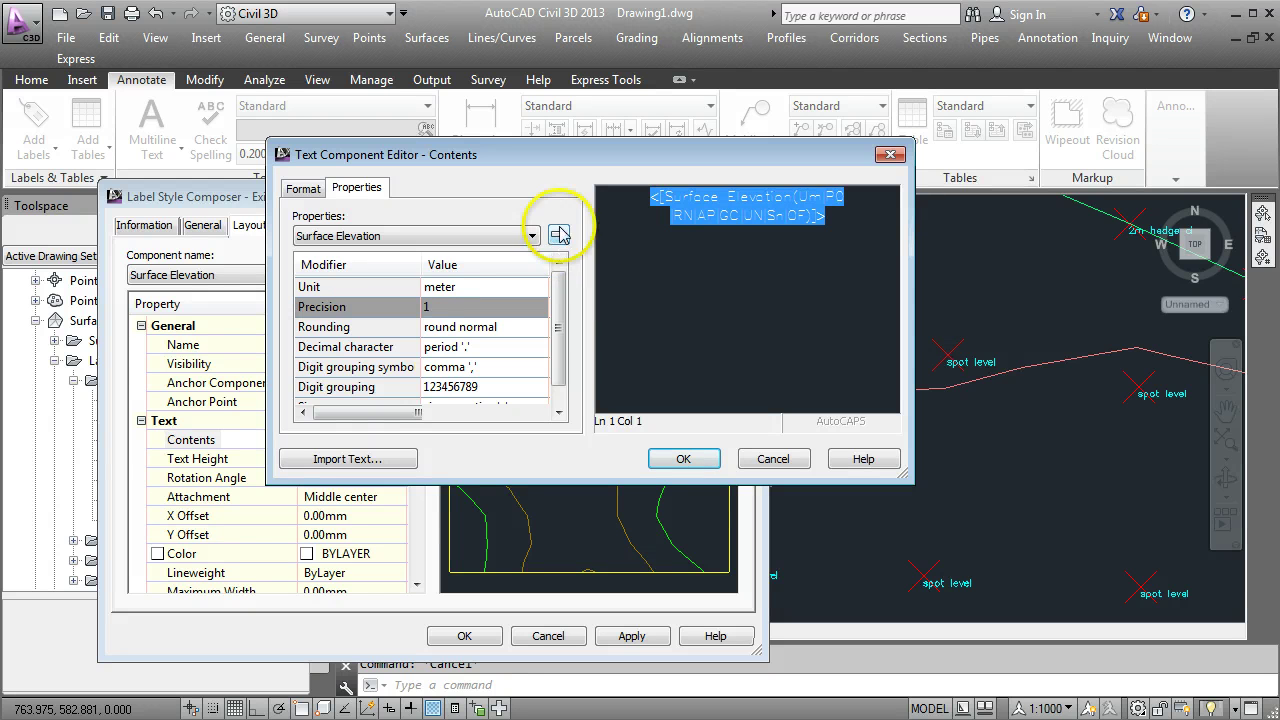
left_click(684, 458)
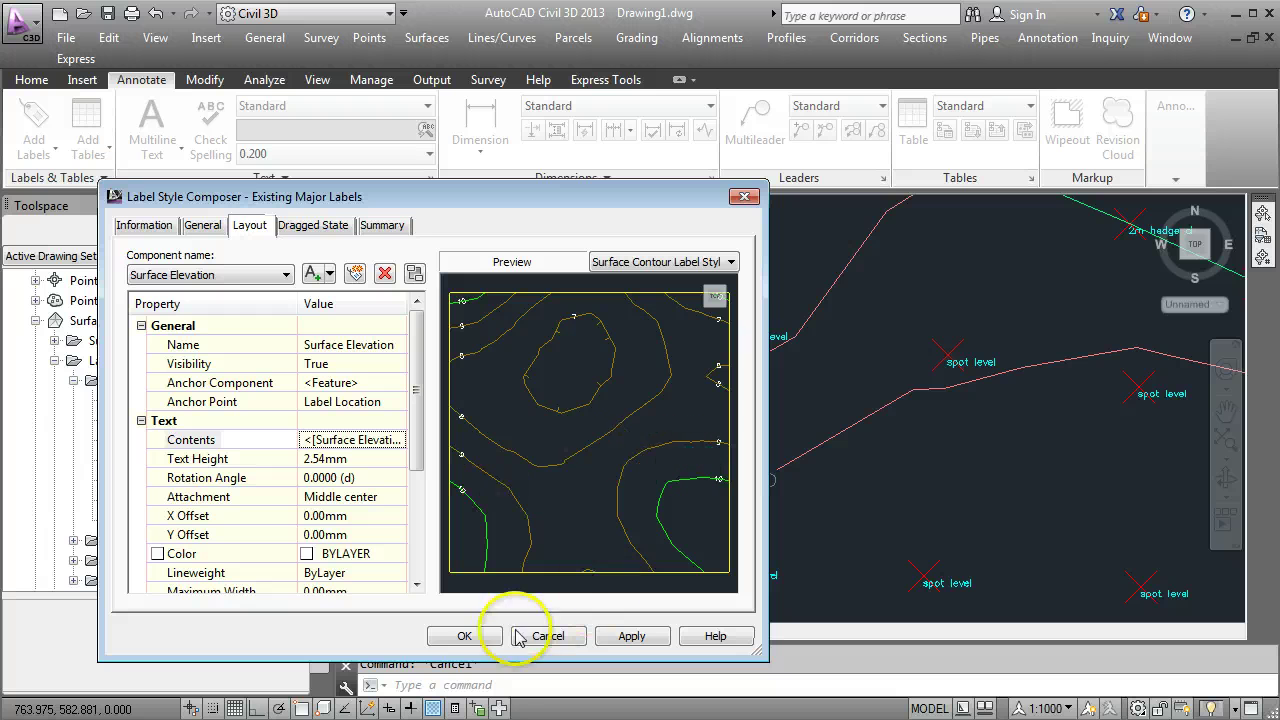
Step: Confirm the whole-number contour label style and pan down until the hedge line shows above the contours
left_click(466, 640)
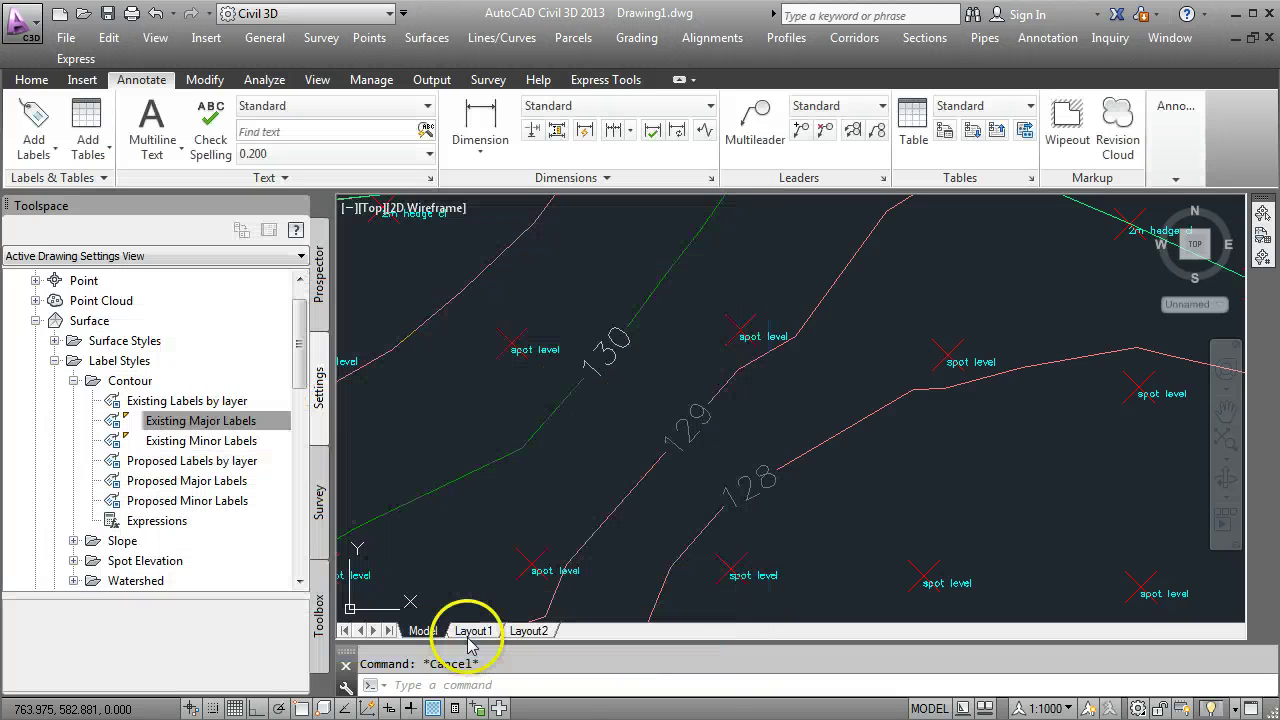
middle_click_drag(594, 394, 637, 487)
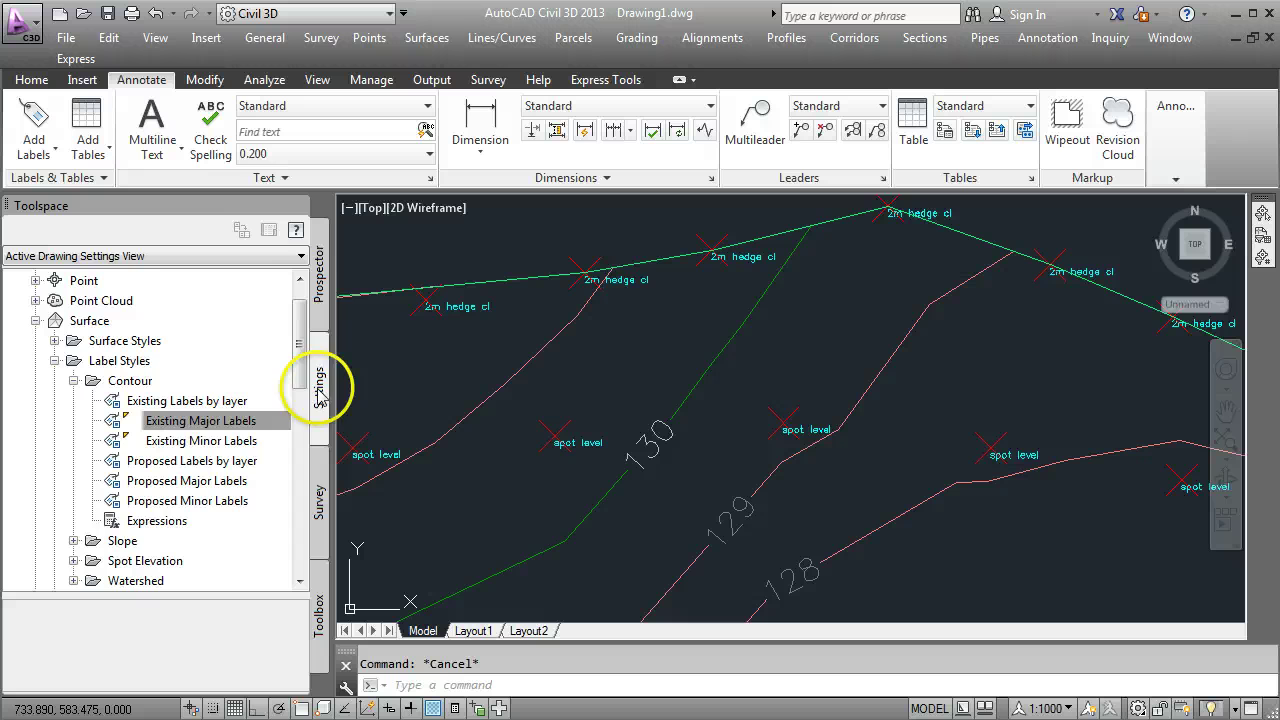
Step: In Toolspace Settings, expand Surface > Label Styles > Contour and select Existing Major Labels
left_click(322, 285)
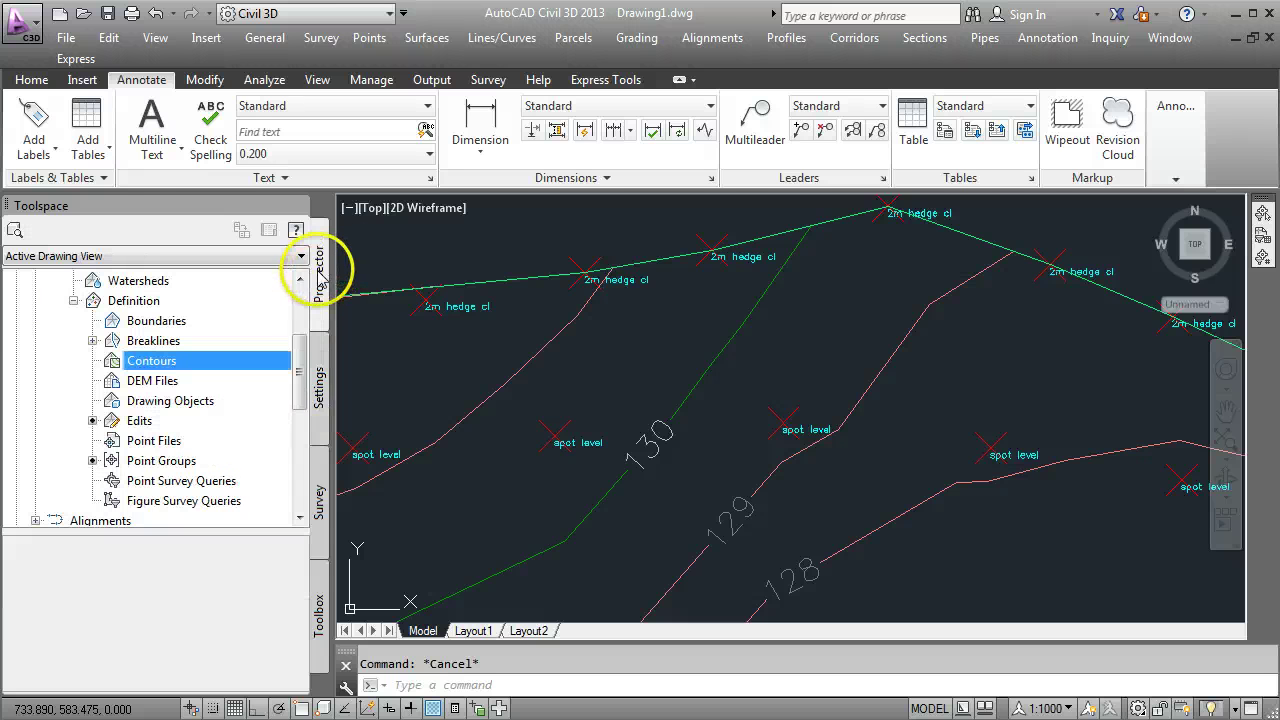
left_click(318, 400)
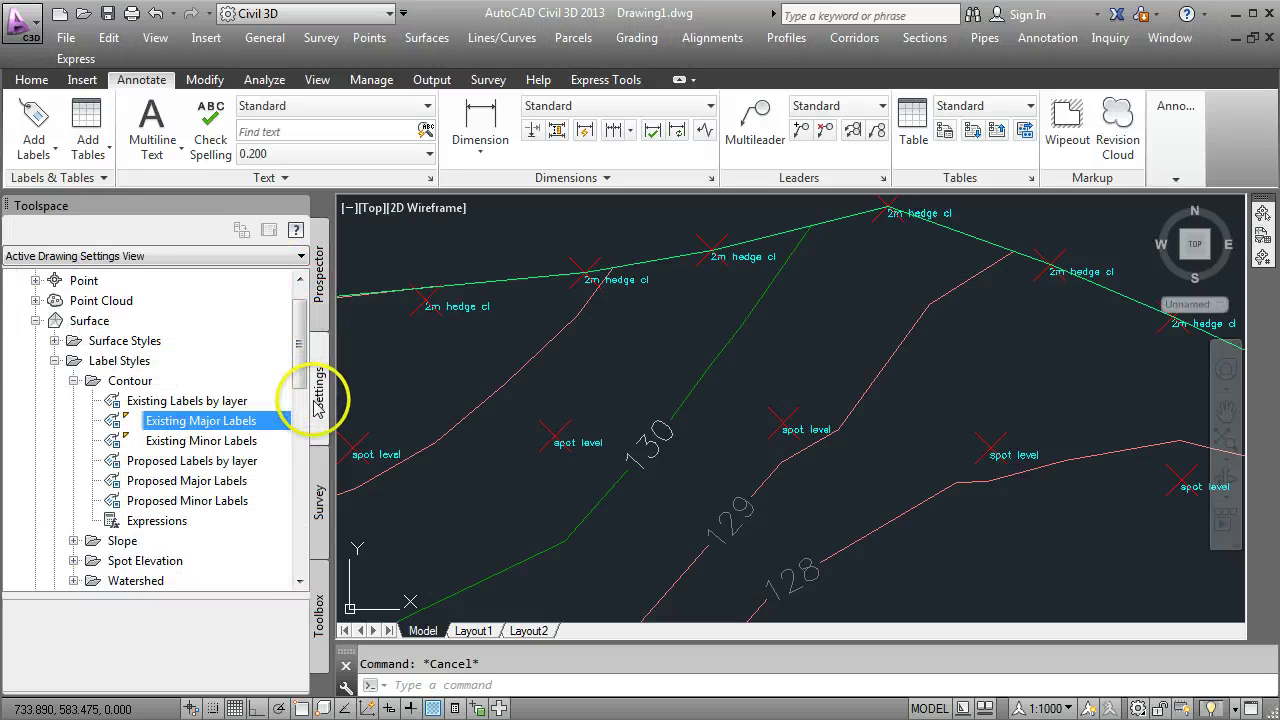
left_click(35, 320)
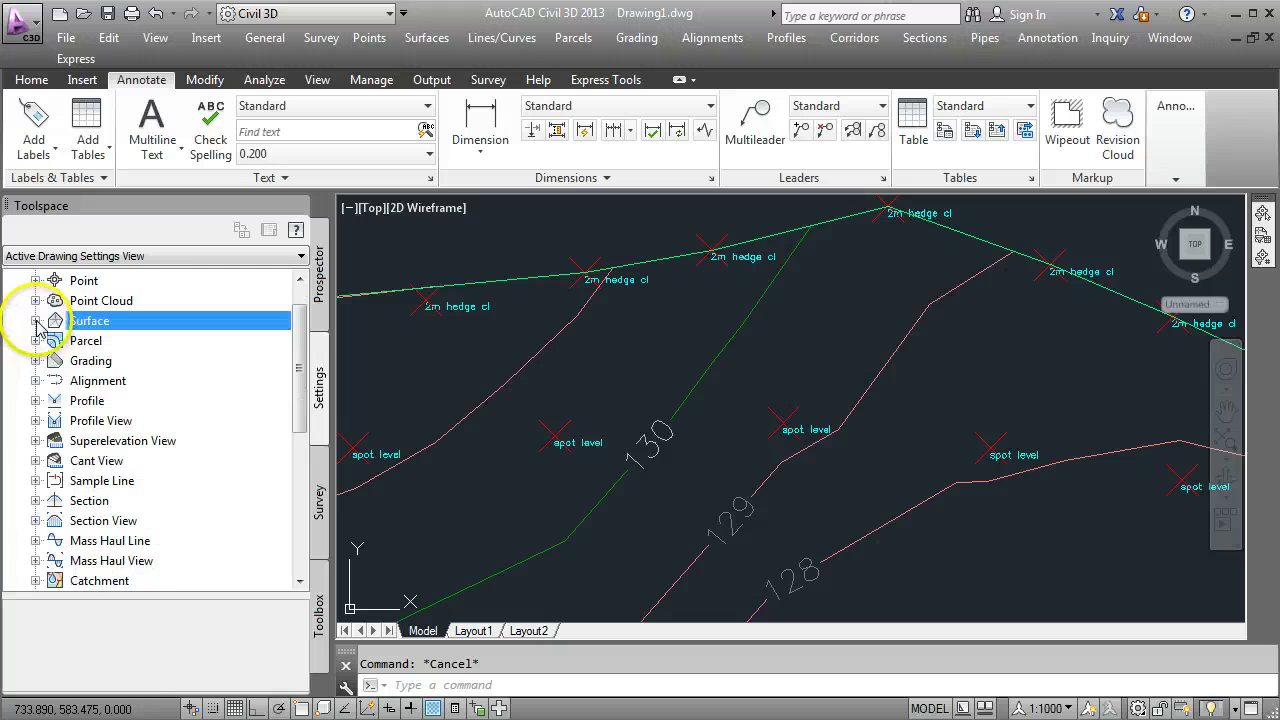
left_click(35, 320)
left_click(54, 321)
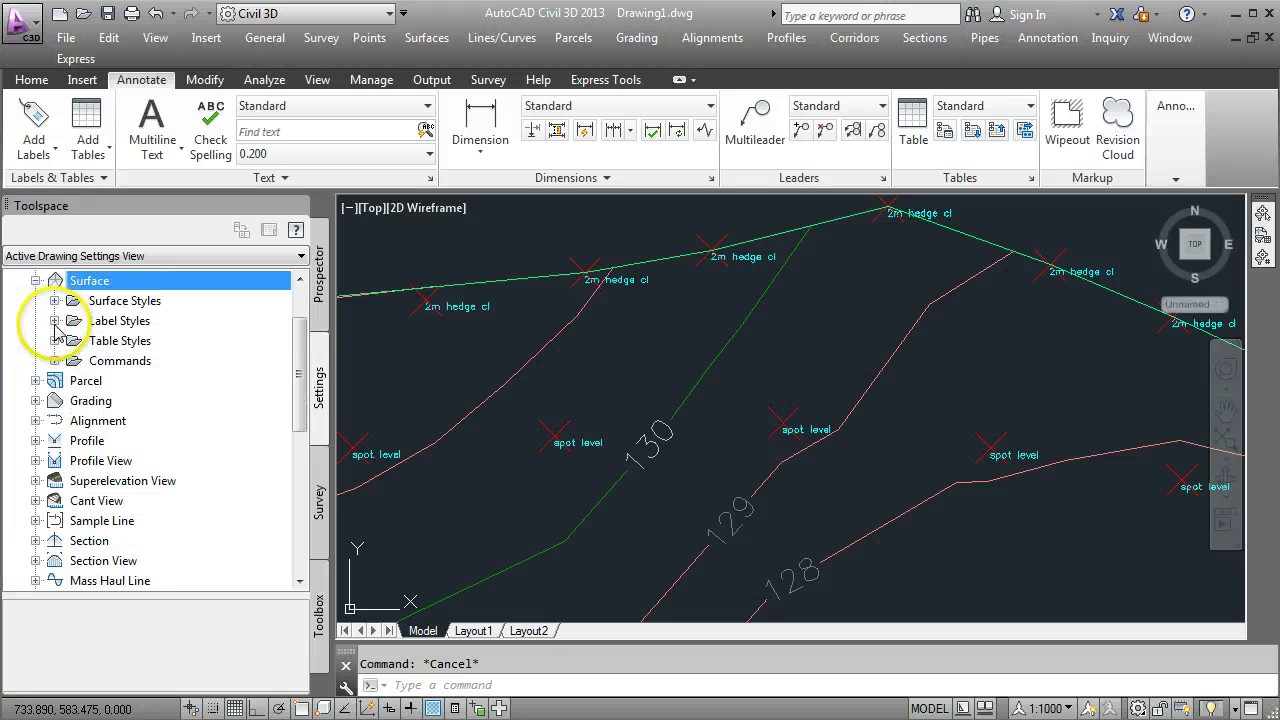
left_click(54, 321)
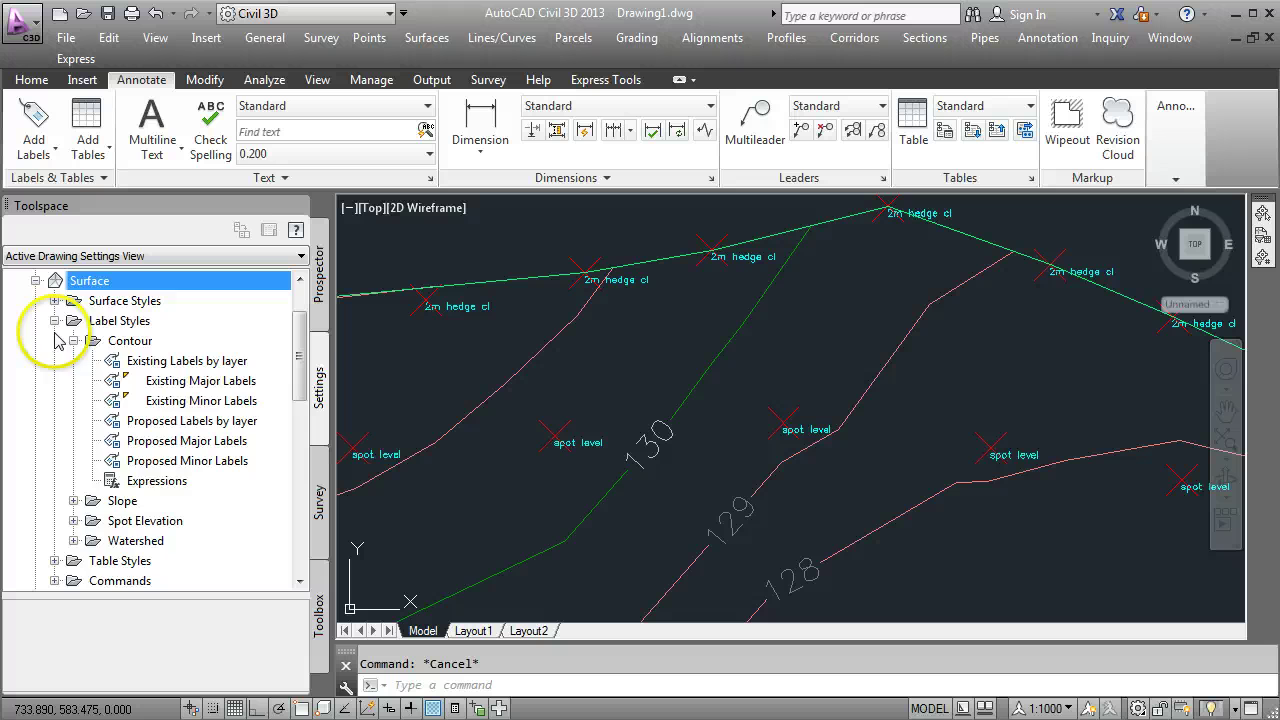
left_click(100, 344)
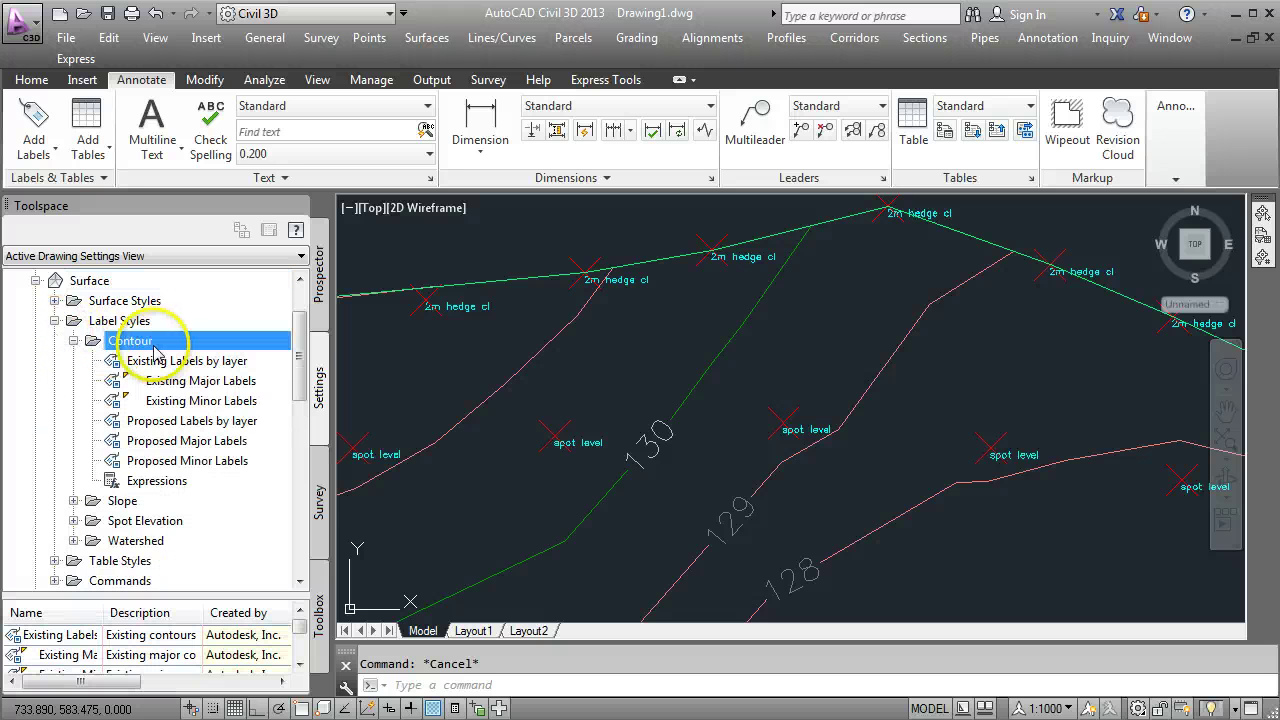
mouse_move(200, 381)
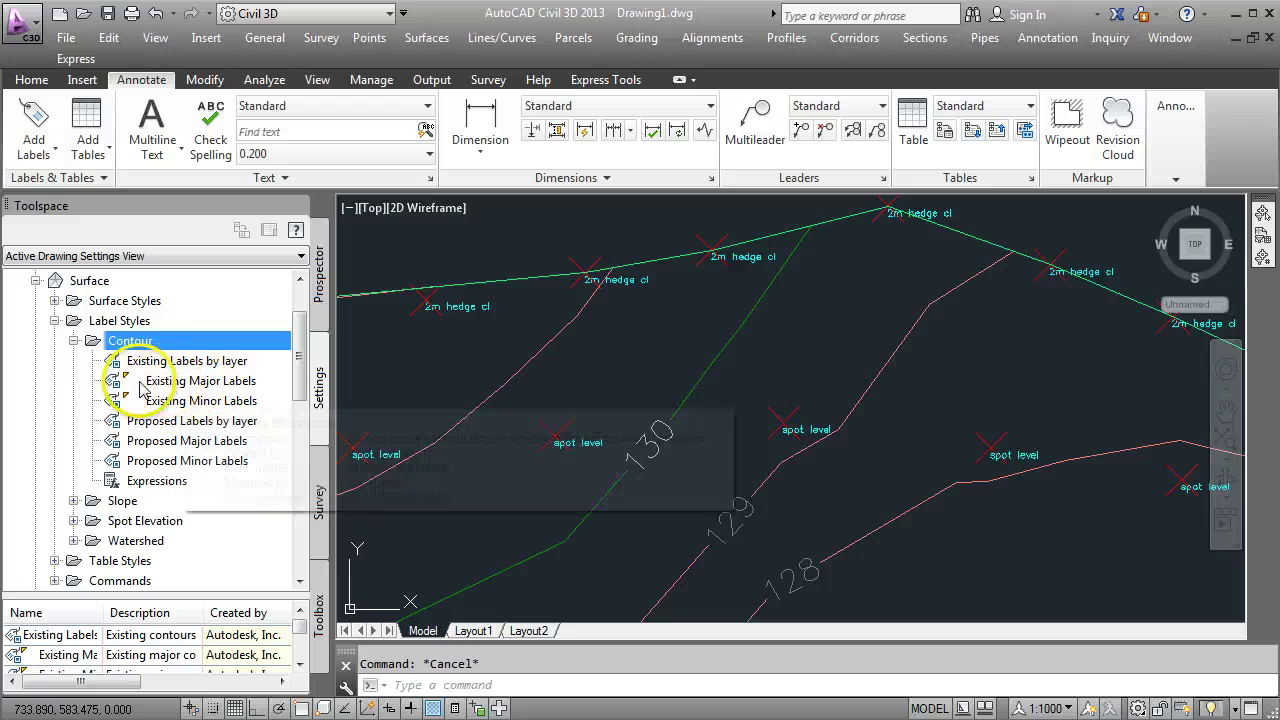
left_click(203, 388)
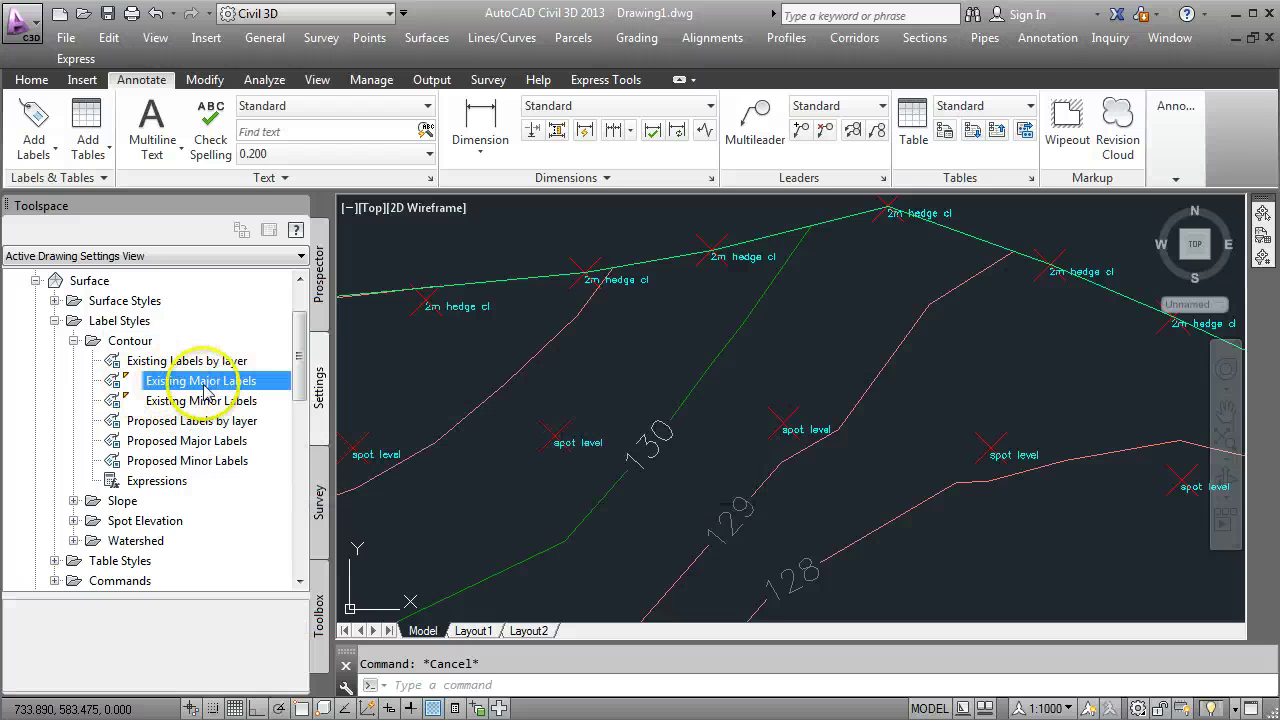
Step: Edit the Existing Major Labels style and open its label Contents text editor
right_click(204, 388)
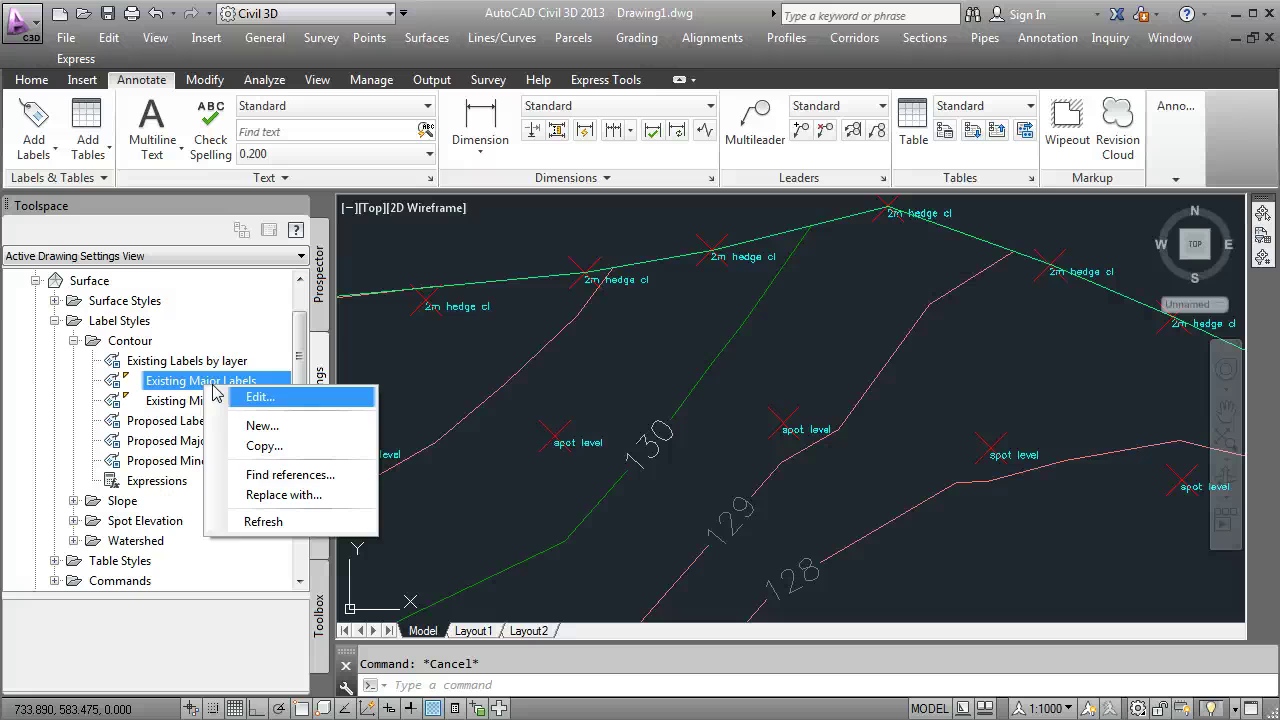
left_click(271, 397)
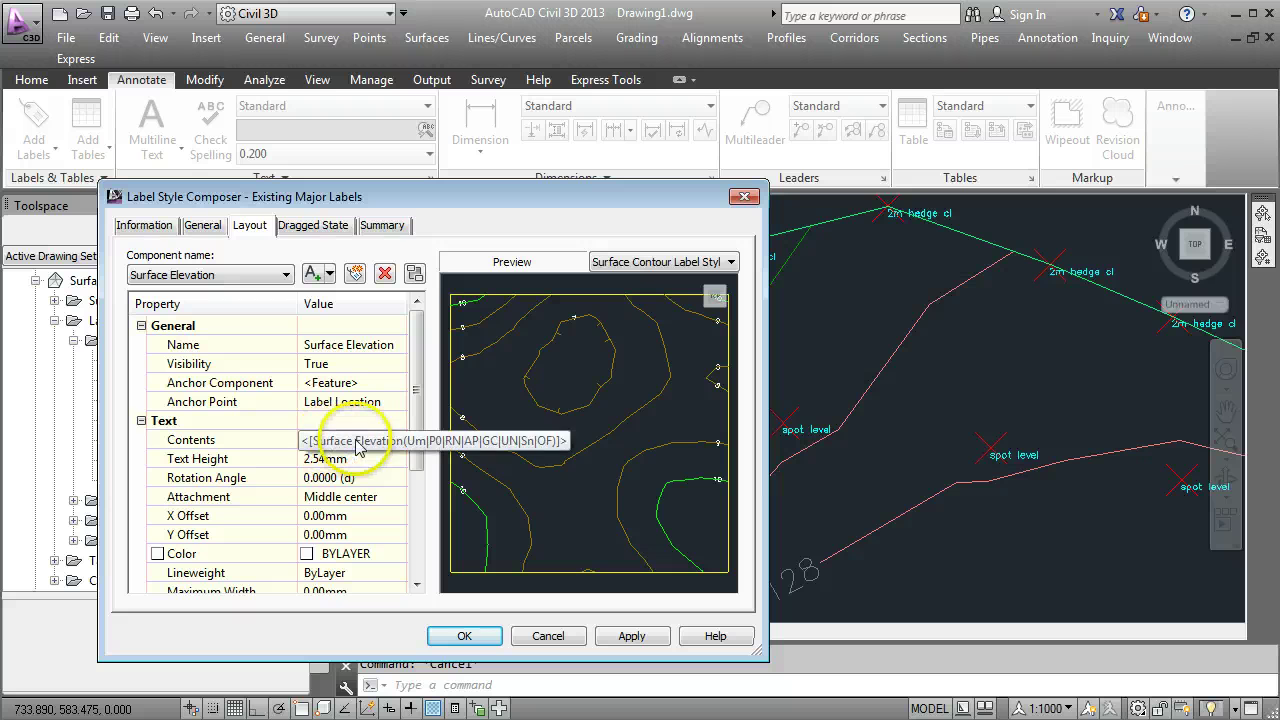
left_click(356, 444)
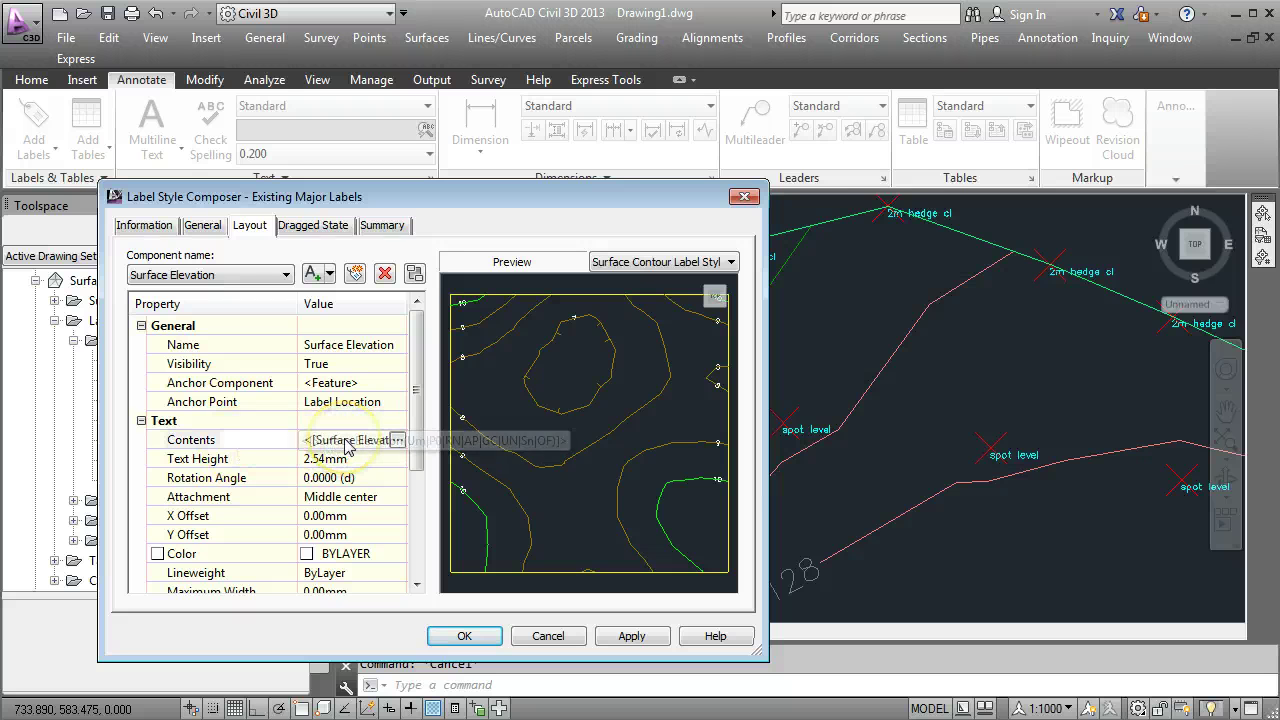
left_click(397, 441)
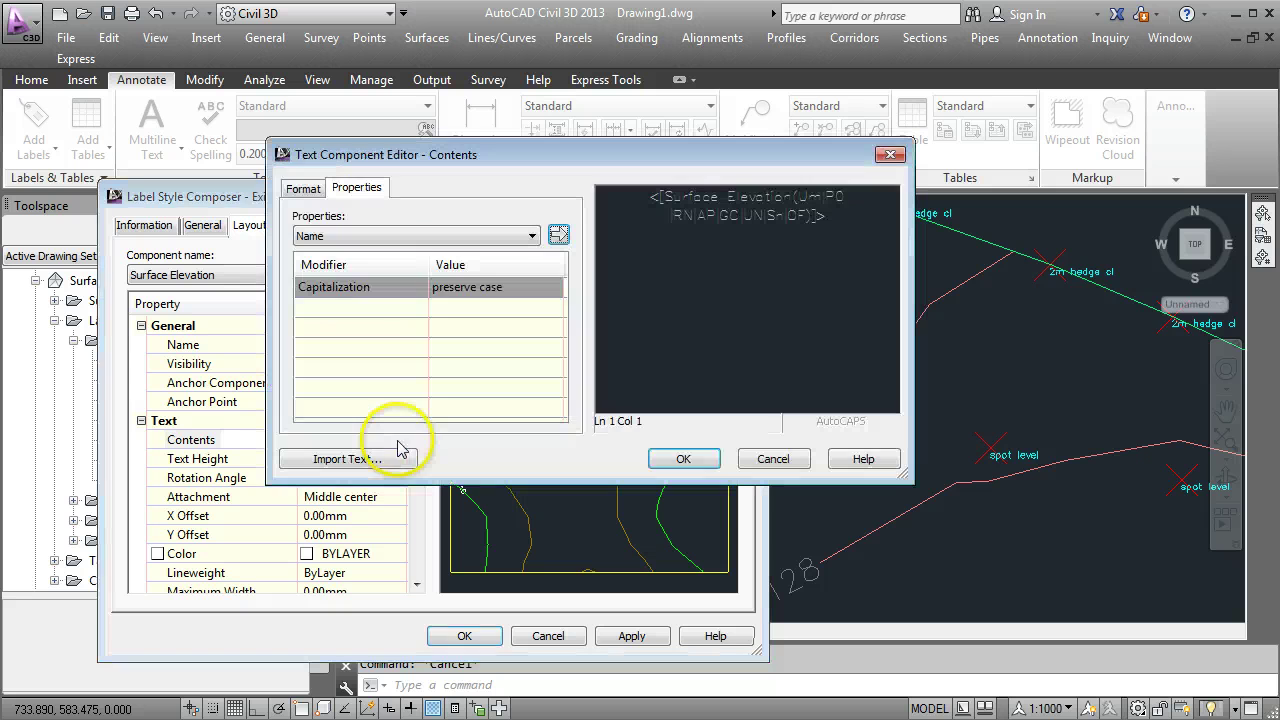
Step: Choose Surface Elevation as the label property and delete the old elevation text
left_click(388, 235)
left_click(365, 281)
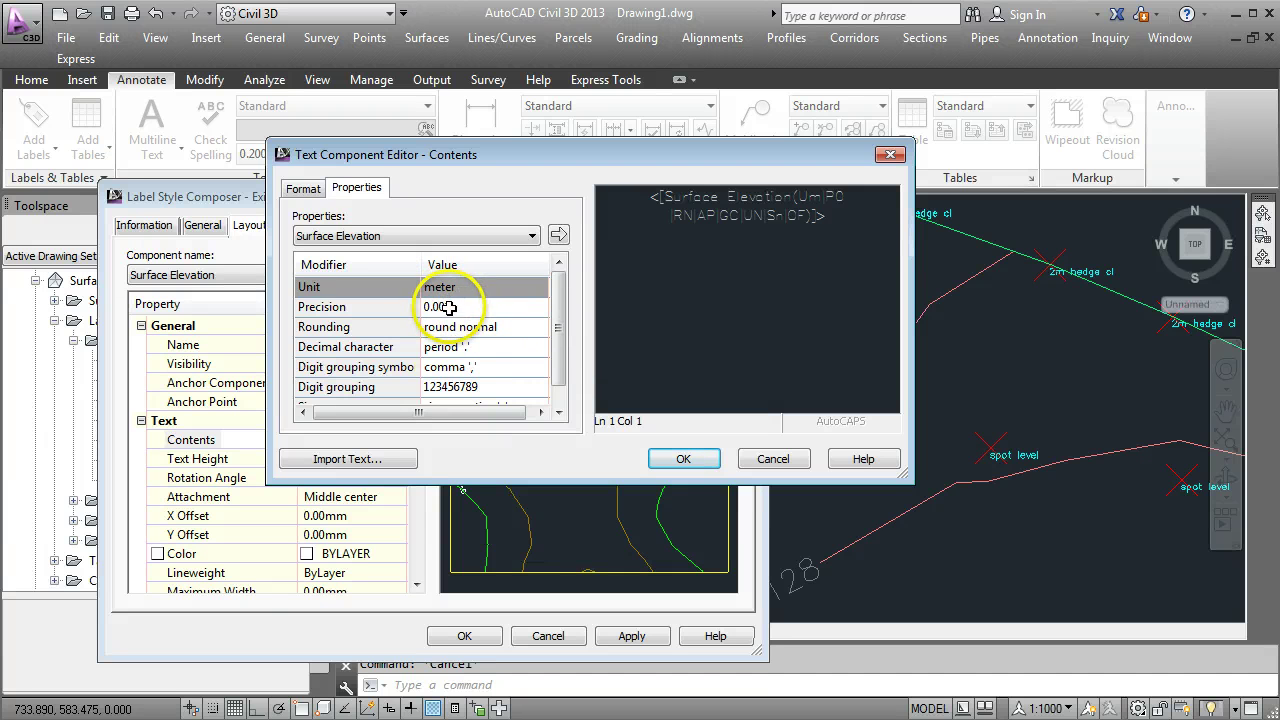
left_click(449, 307)
left_click(449, 236)
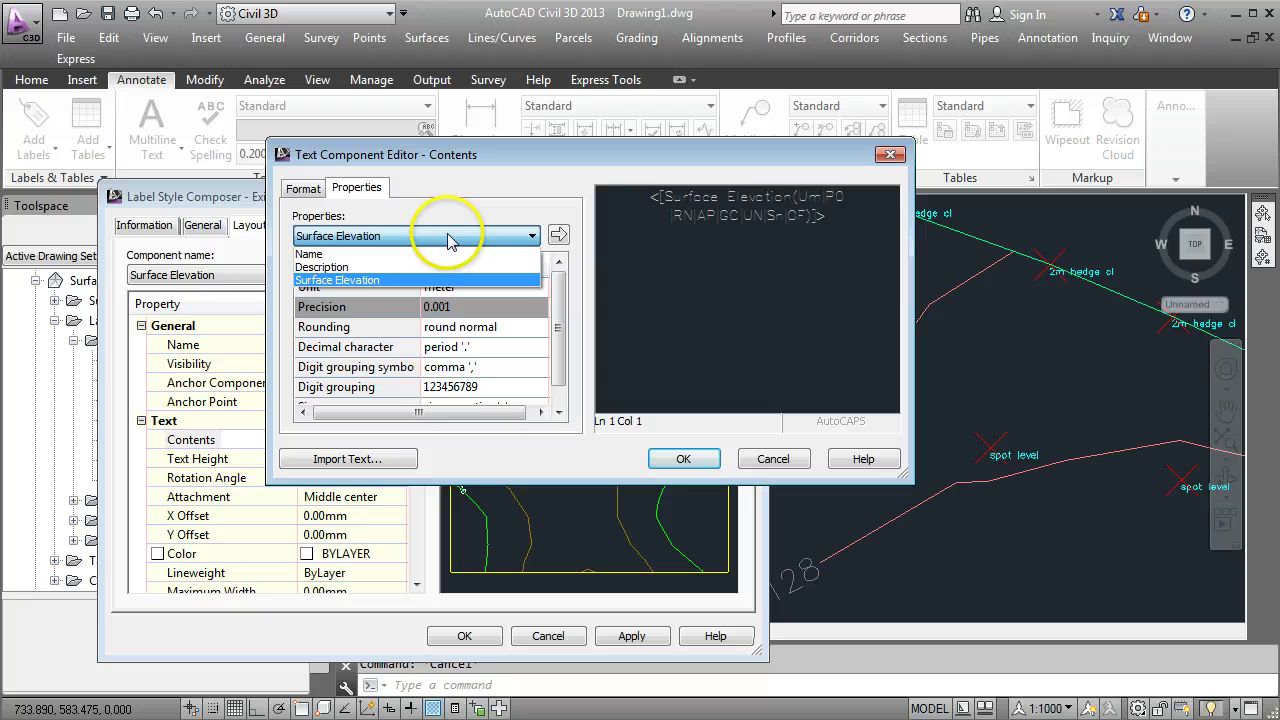
left_click(445, 267)
left_click(421, 236)
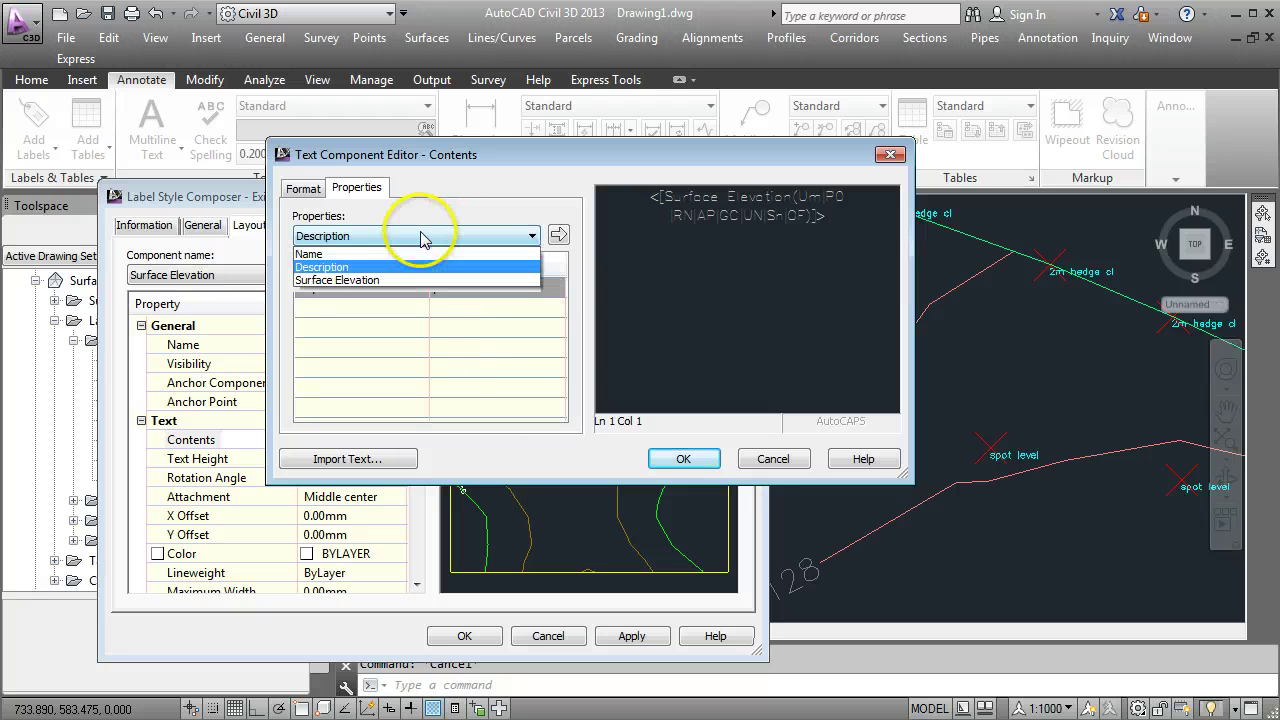
left_click(395, 280)
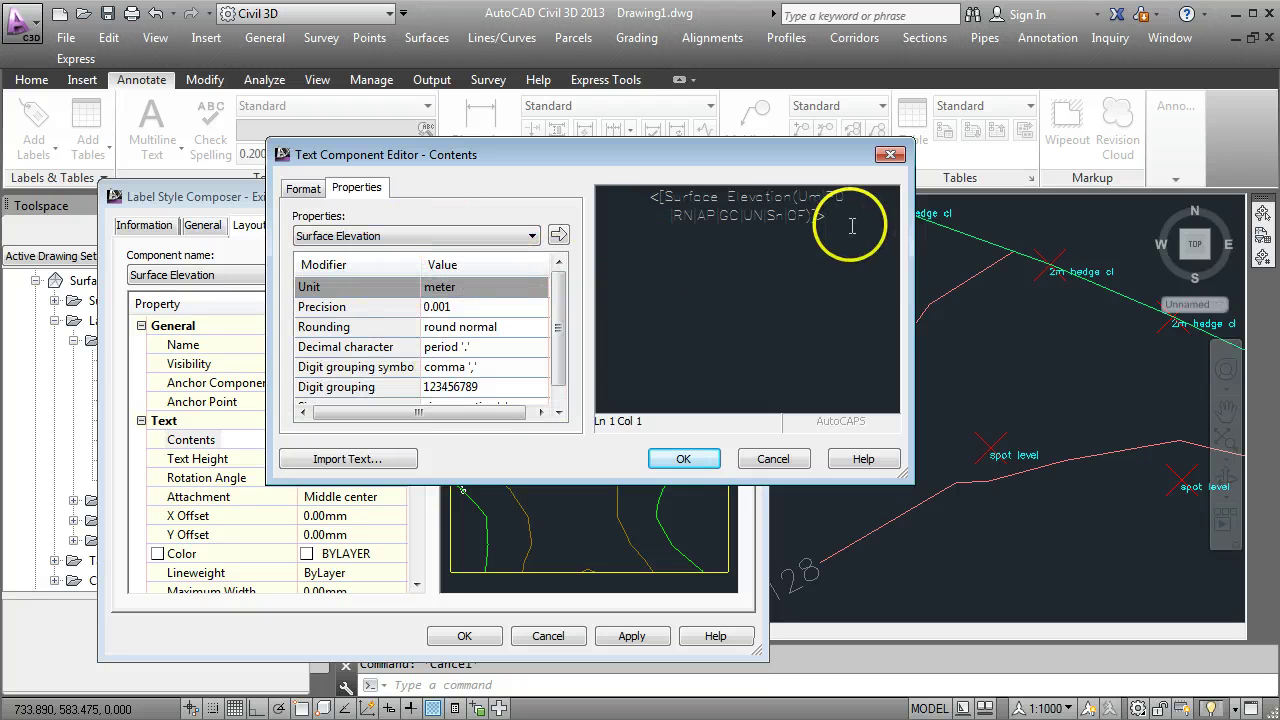
left_click_drag(852, 226, 607, 204)
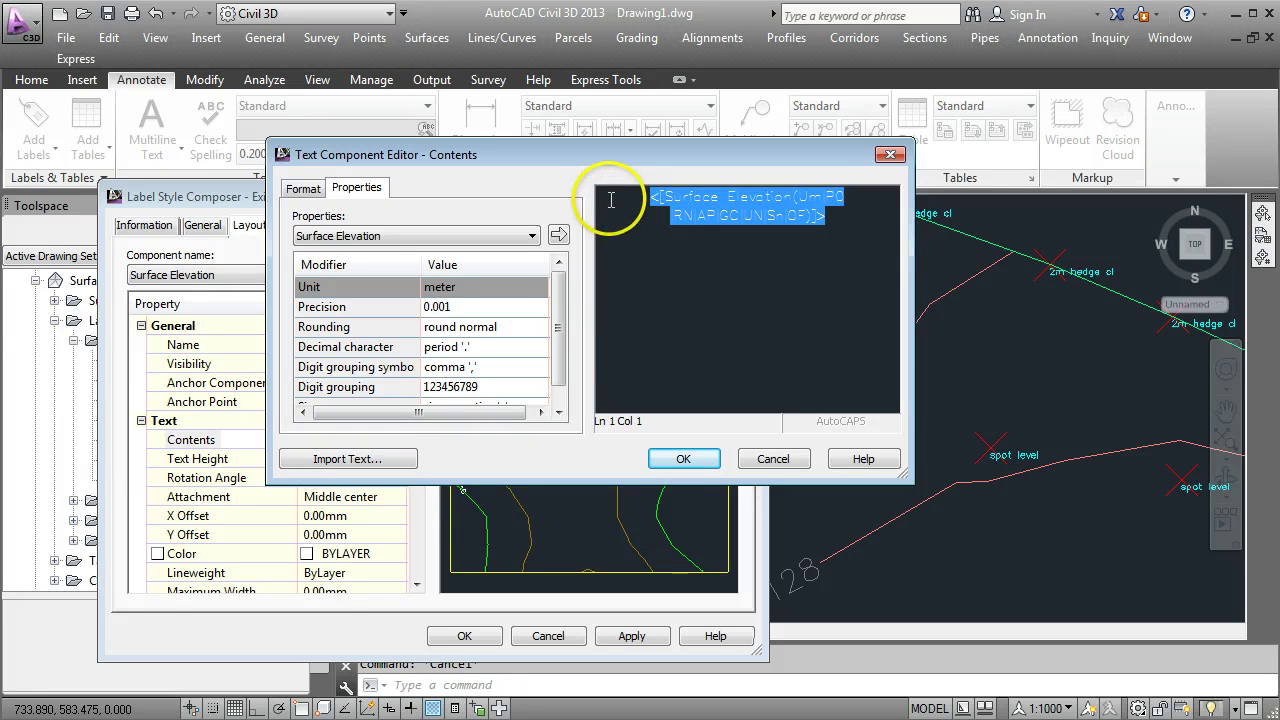
key("Delete")
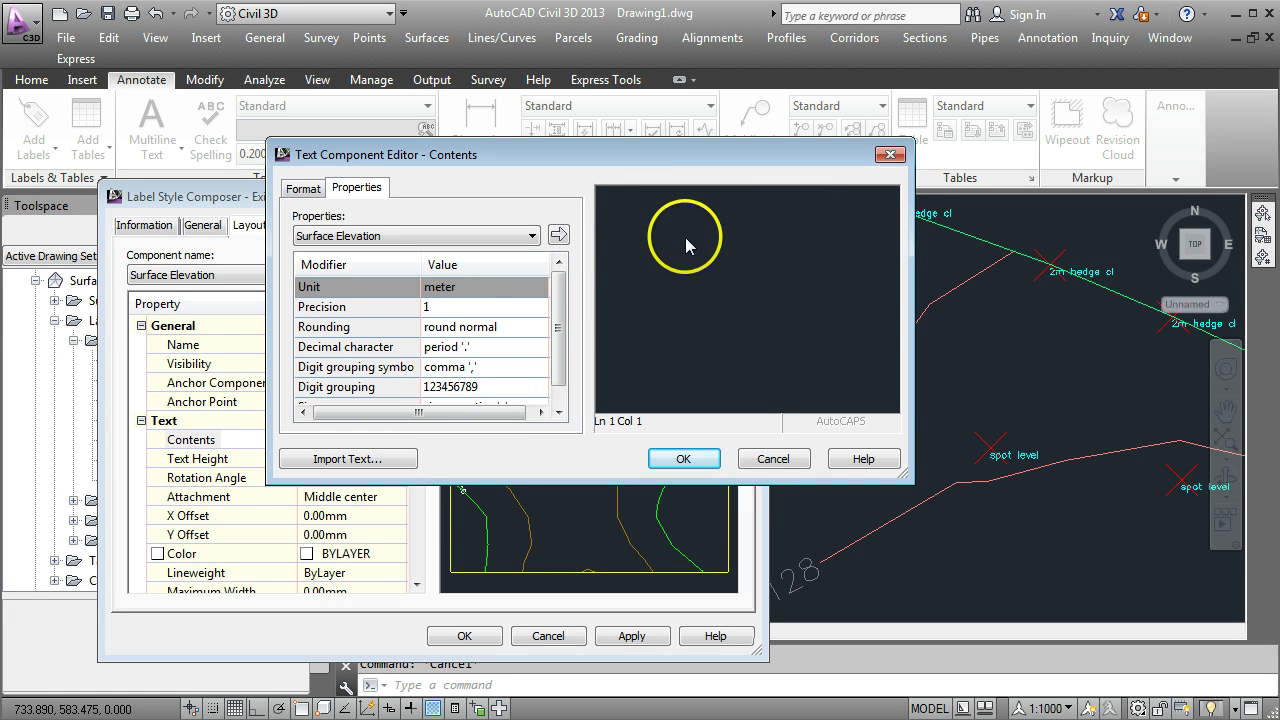
Step: Insert Surface Elevation with whole-number precision of 1, then apply and save the style
left_click(439, 308)
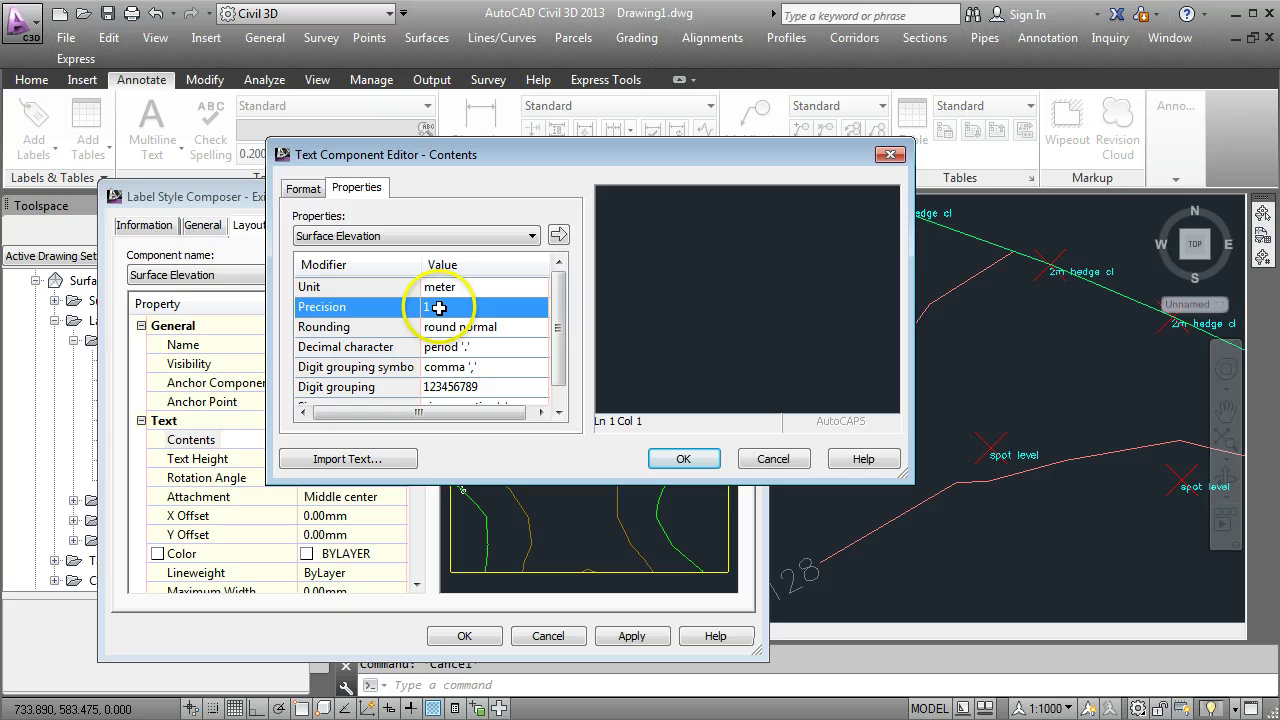
left_click(558, 235)
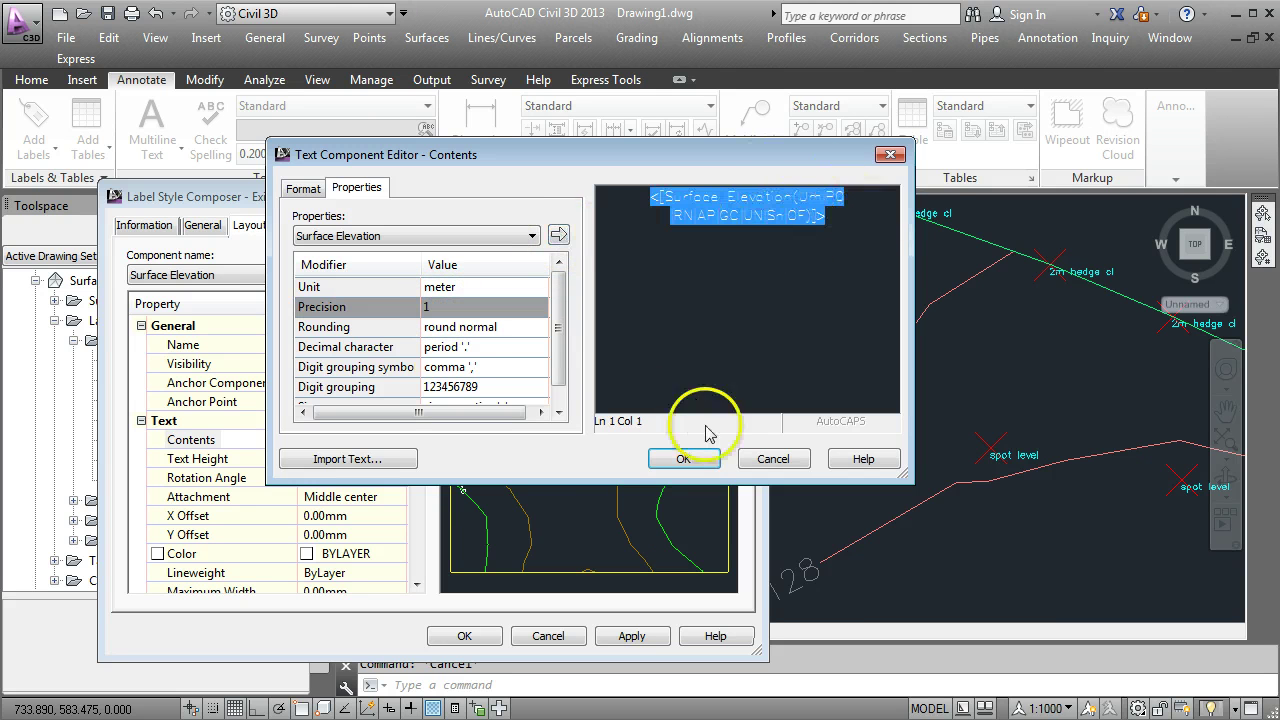
left_click(684, 456)
left_click(625, 642)
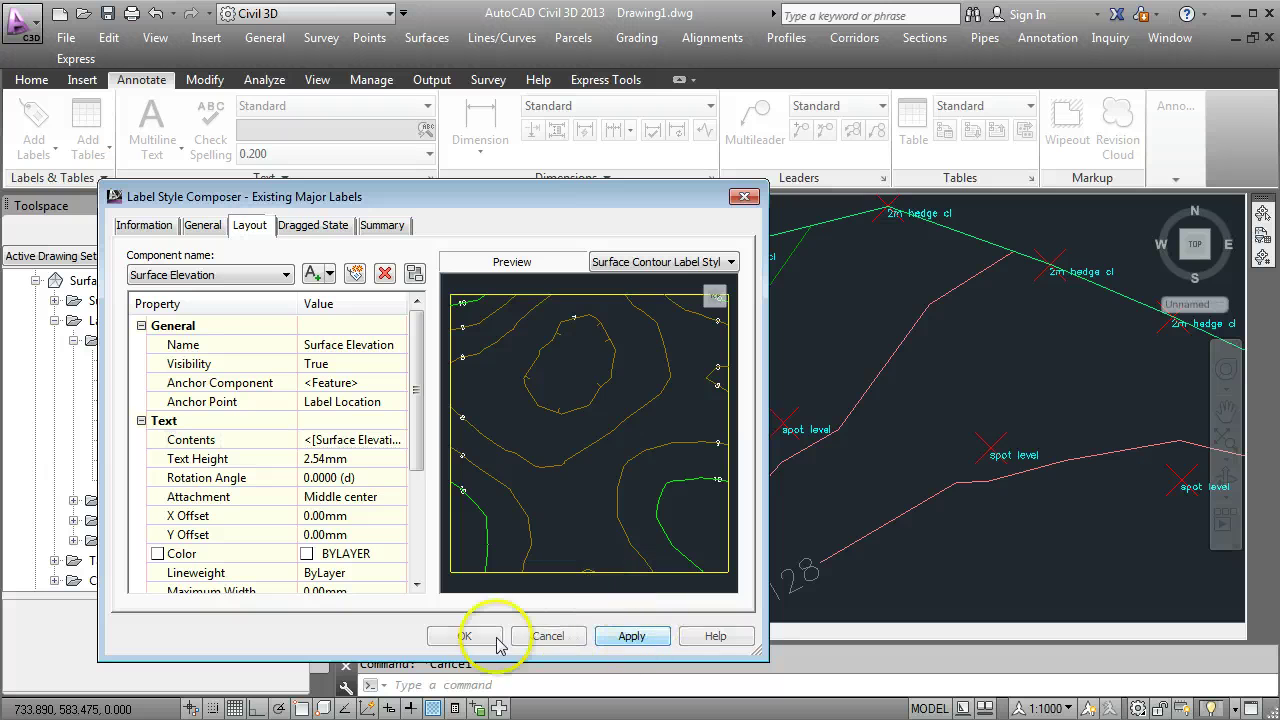
left_click(744, 196)
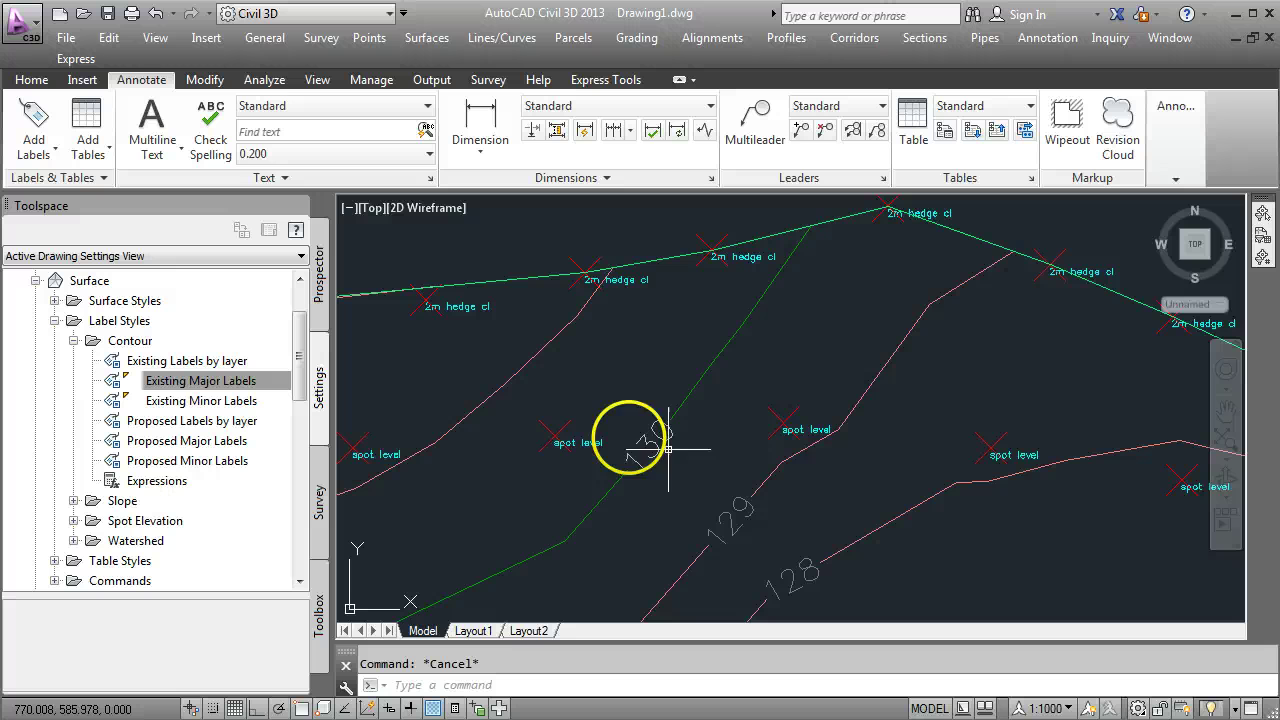